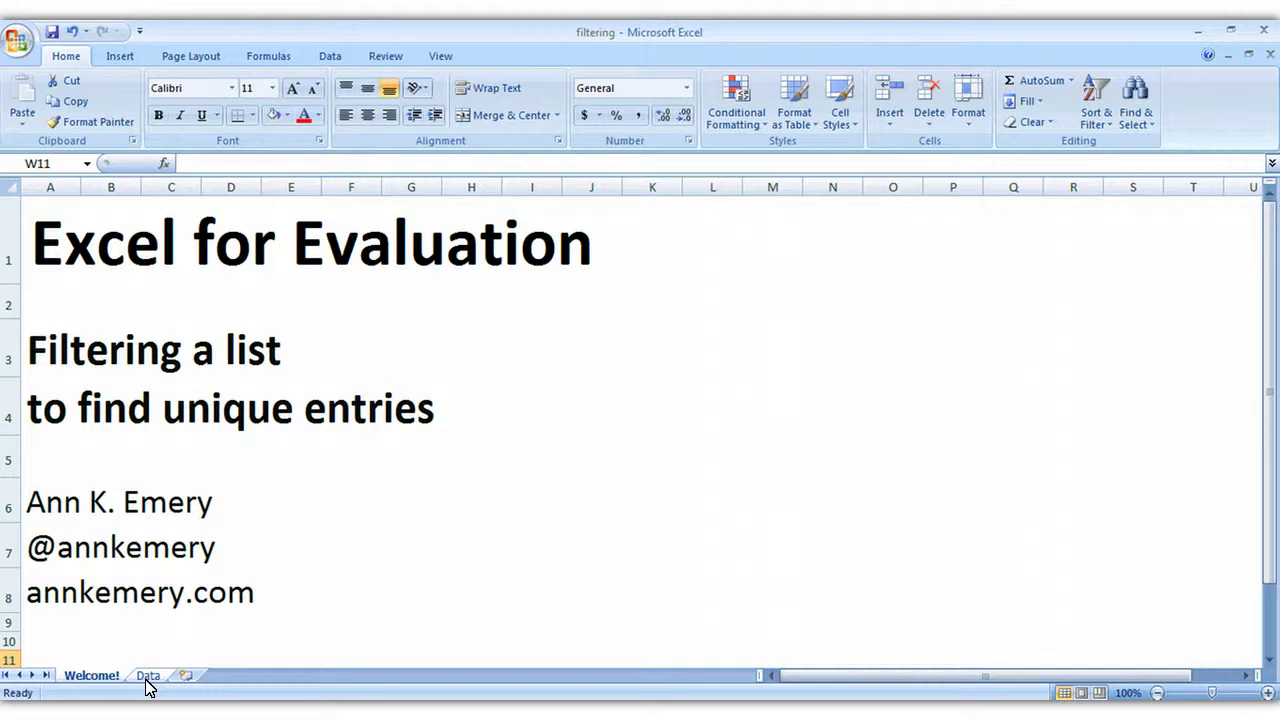
# On the Data sheet, move across the ID, City and State headings, then select all of row 1
pyautogui.click(148, 677)
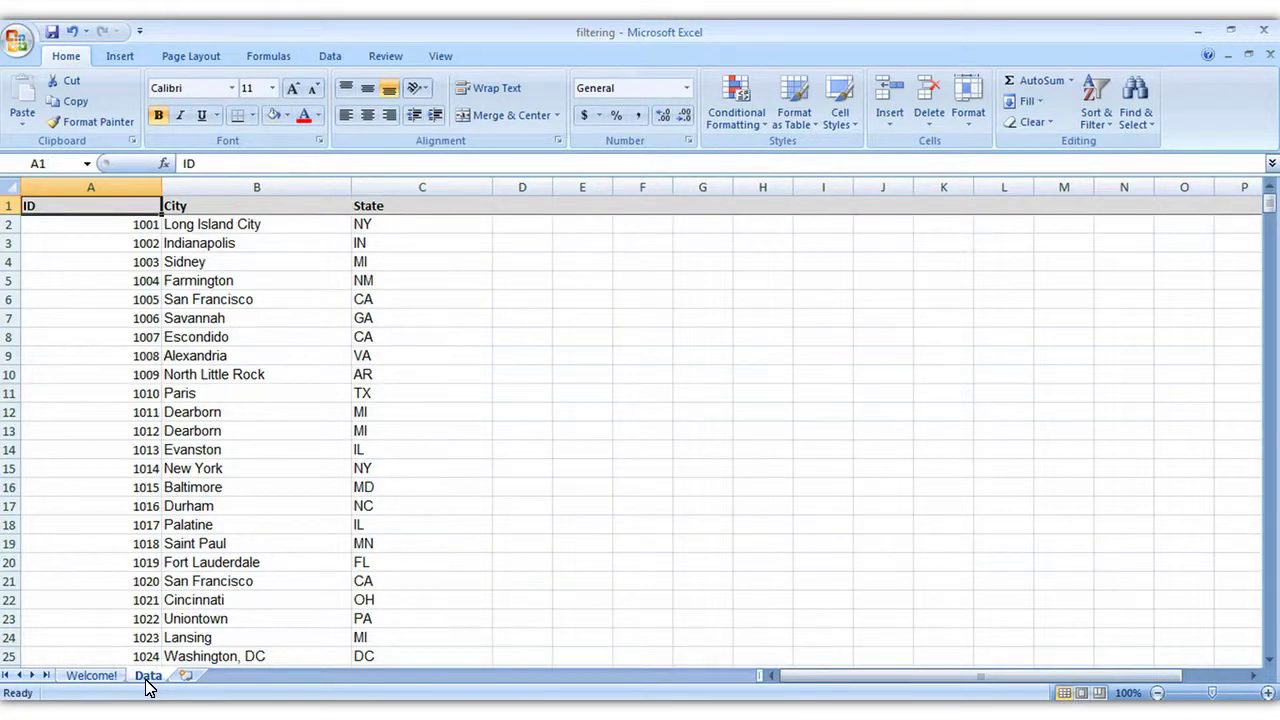
pyautogui.press('Right')
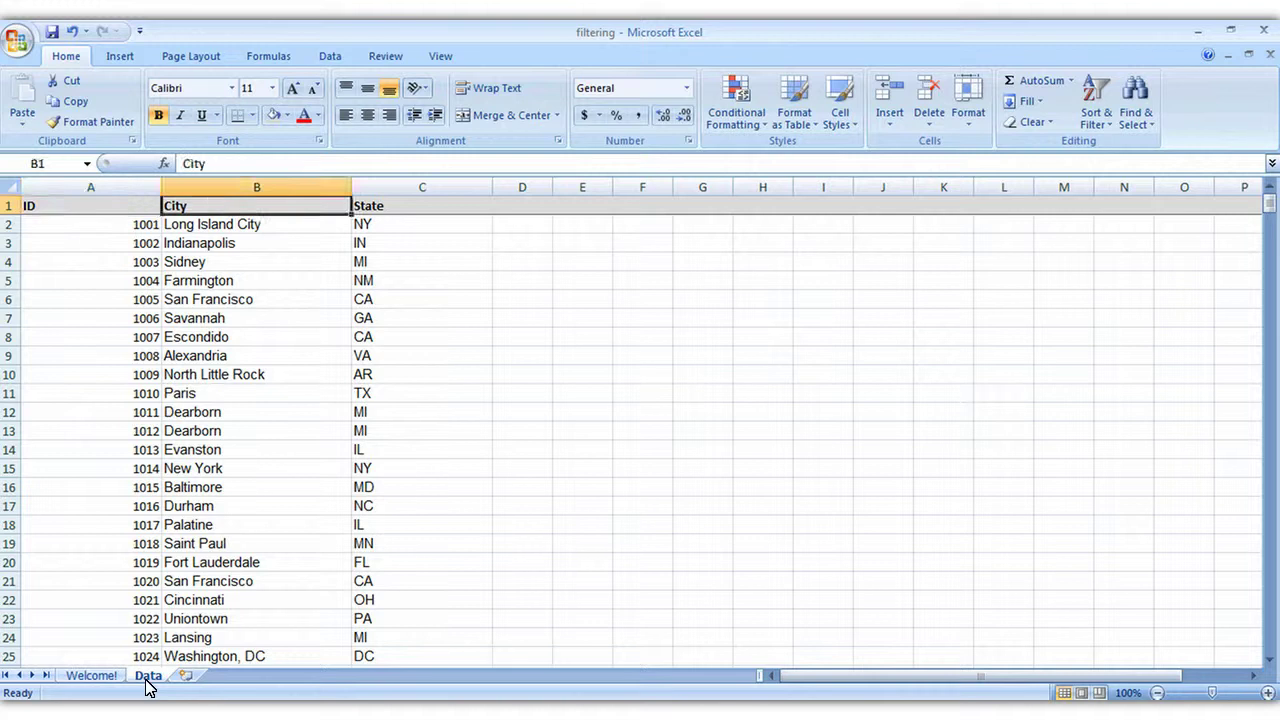
pyautogui.press('Right')
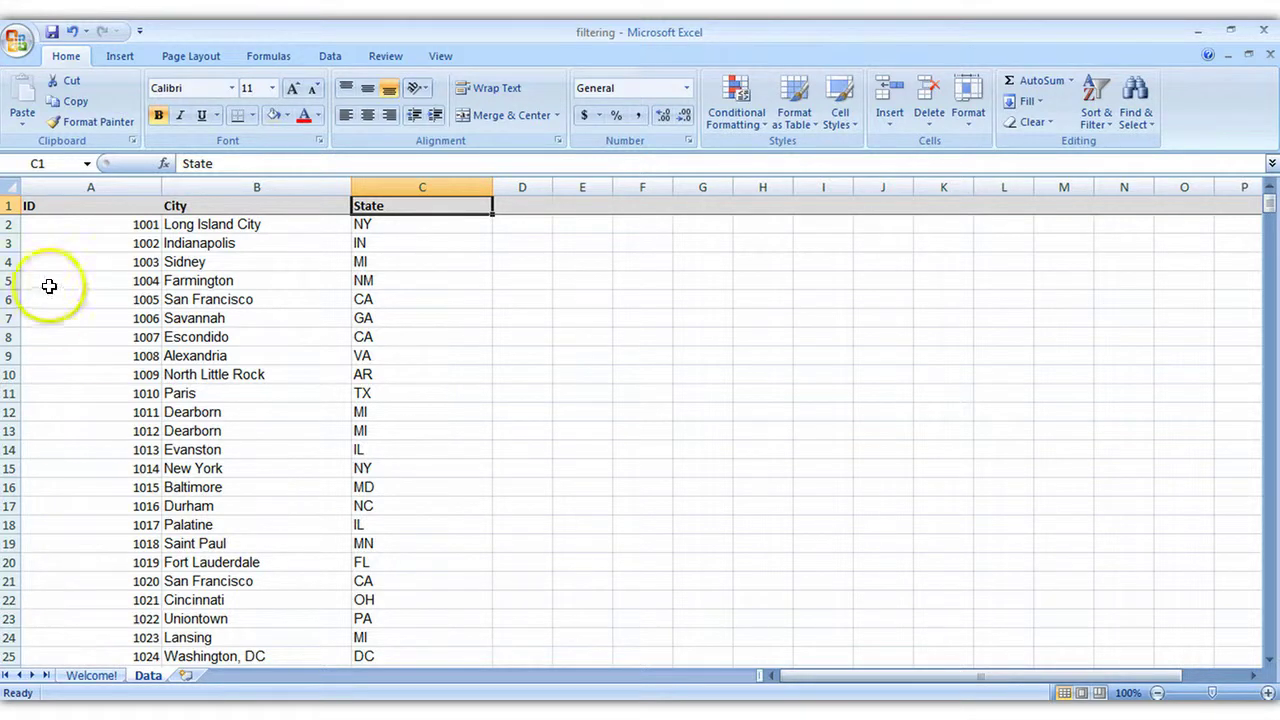
pyautogui.click(14, 204)
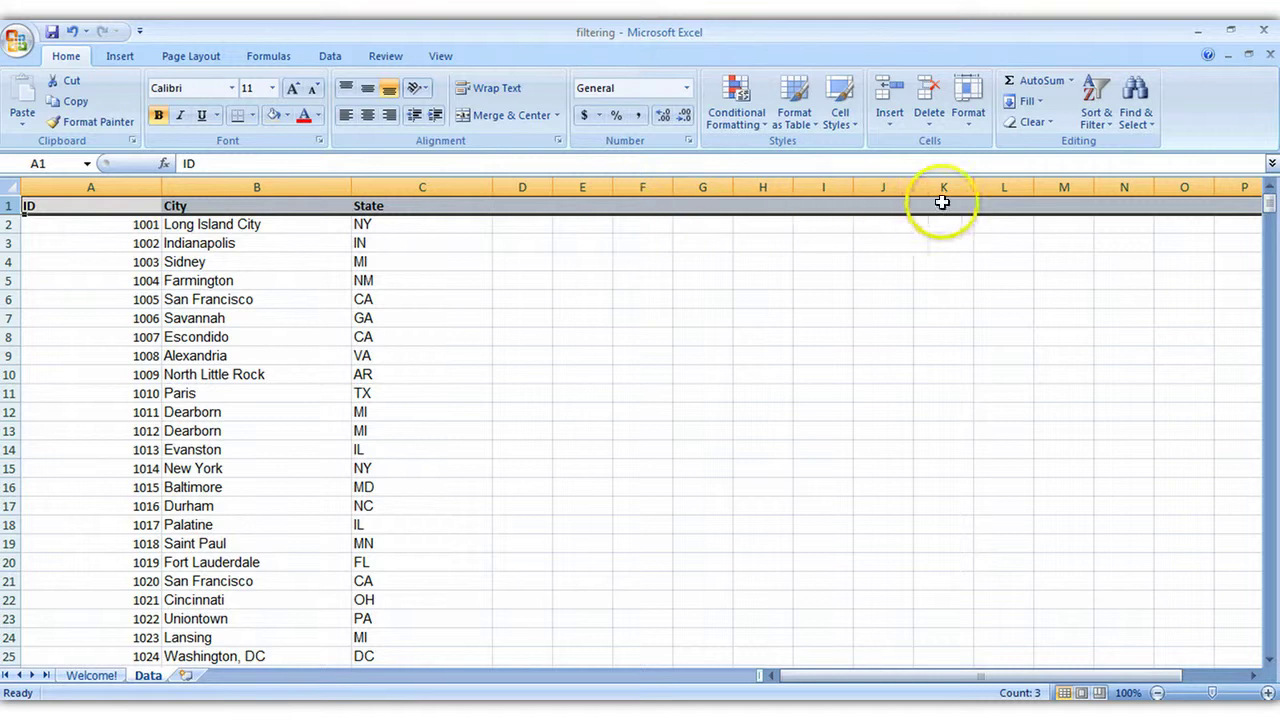
# Turn on Filter for row 1, toggle (Select All) in the State dropdown, and return to A1
pyautogui.click(1100, 122)
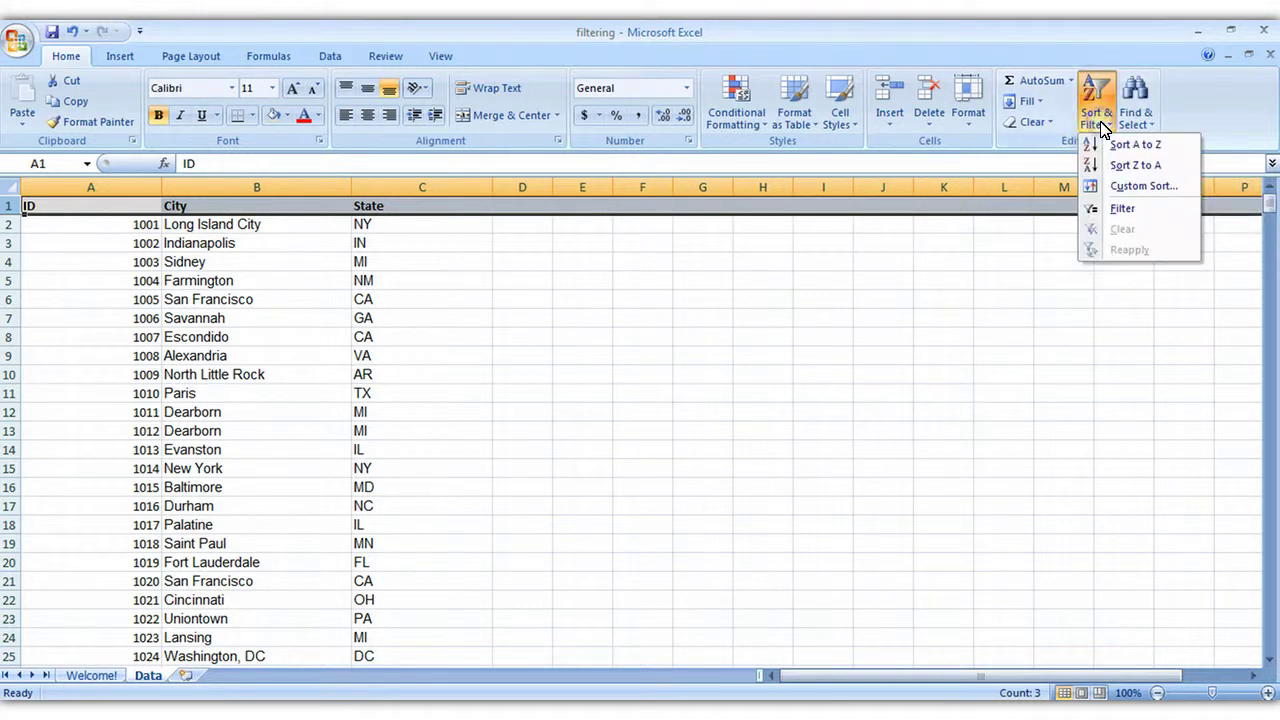
pyautogui.click(1102, 208)
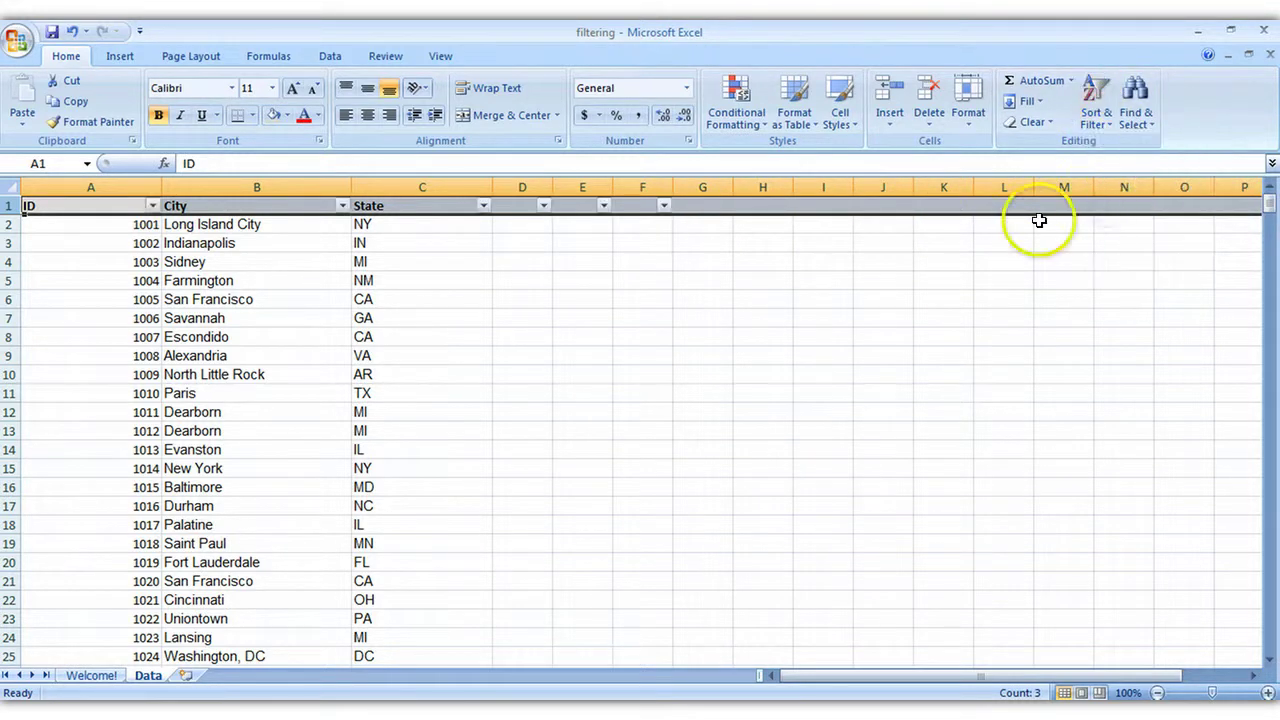
pyautogui.click(484, 206)
pyautogui.moveTo(471, 370)
pyautogui.mouseDown()
pyautogui.moveTo(479, 475)
pyautogui.moveTo(486, 366)
pyautogui.mouseUp()
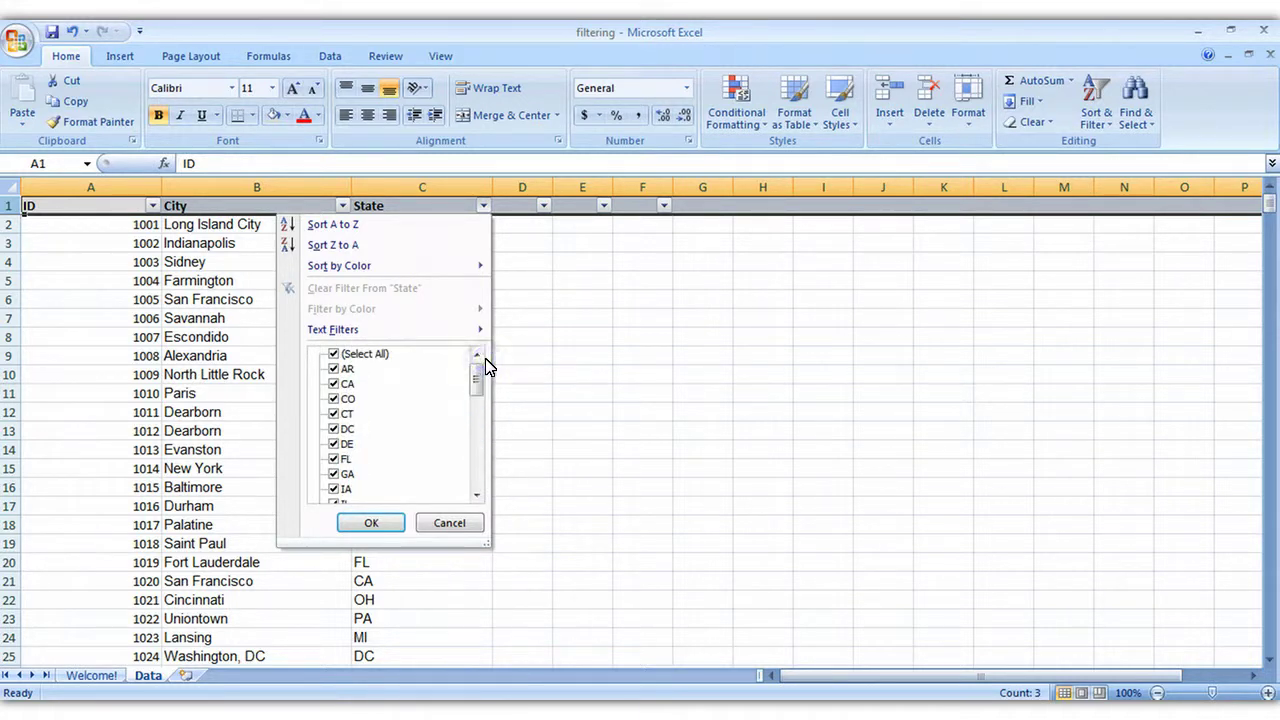
pyautogui.click(345, 355)
pyautogui.click(360, 521)
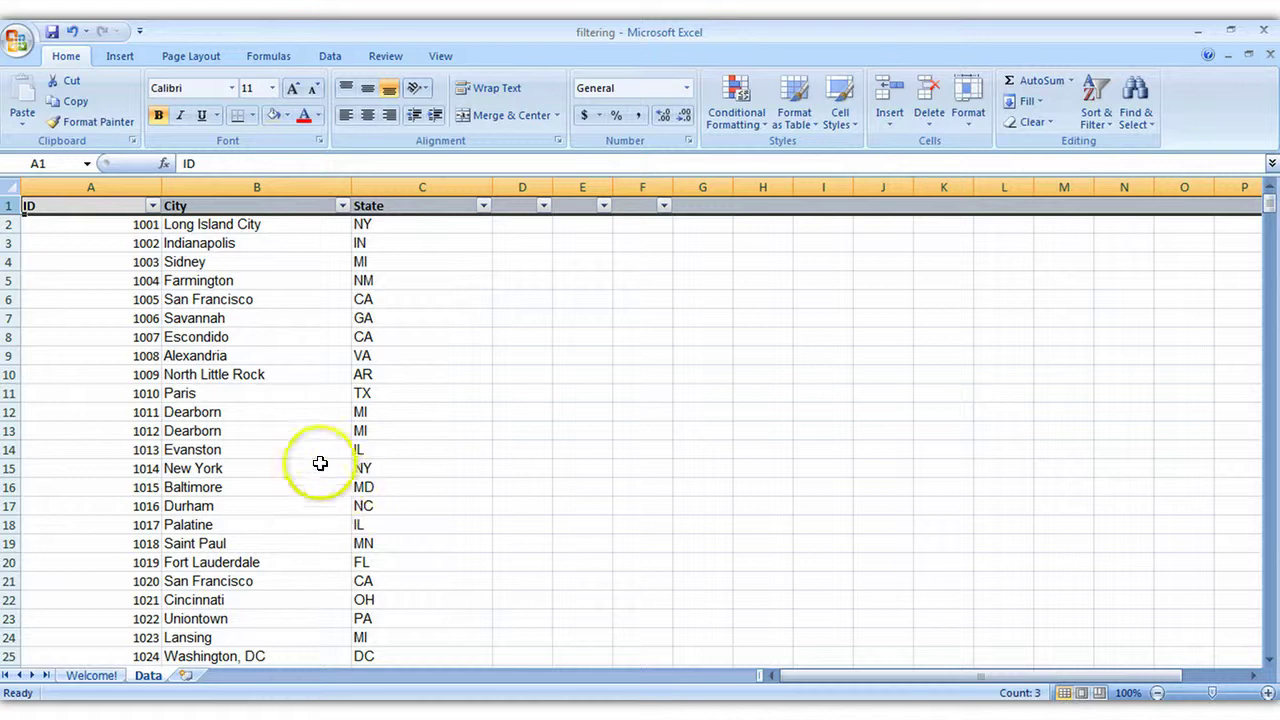
pyautogui.click(107, 204)
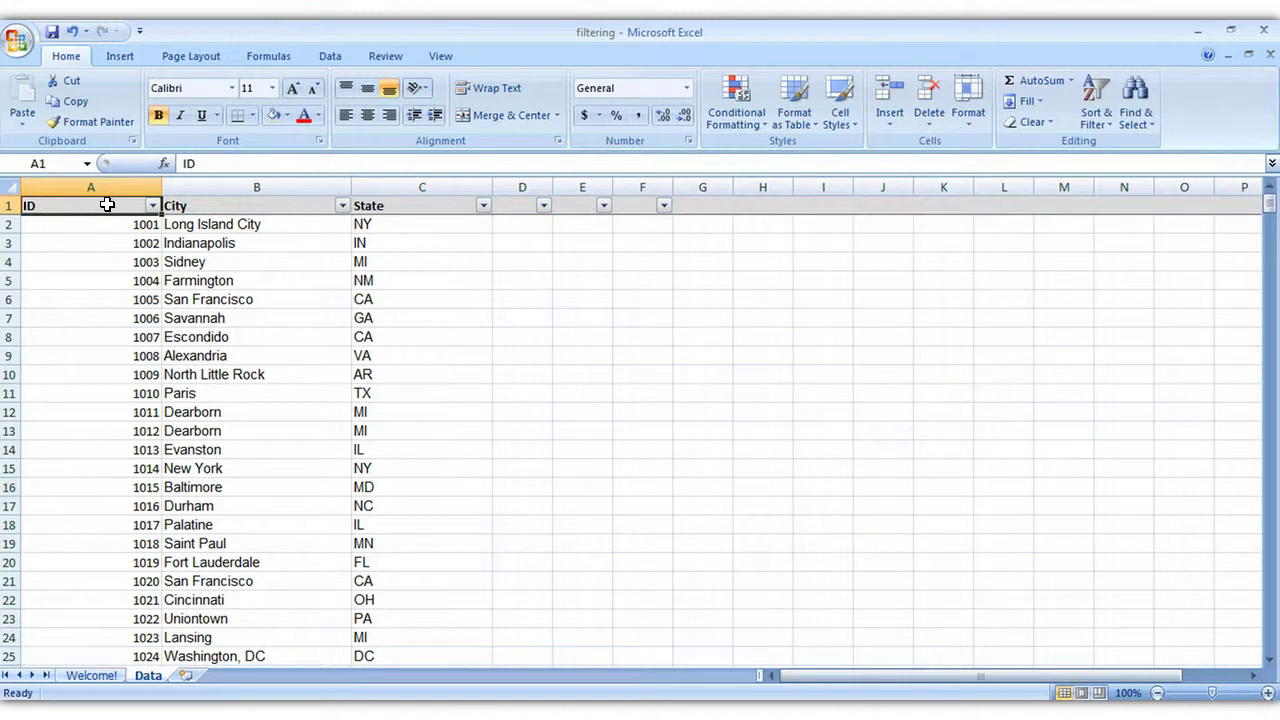
# Insert a PivotTable from Data!$A$1:$C$550 on a new worksheet
pyautogui.click(122, 58)
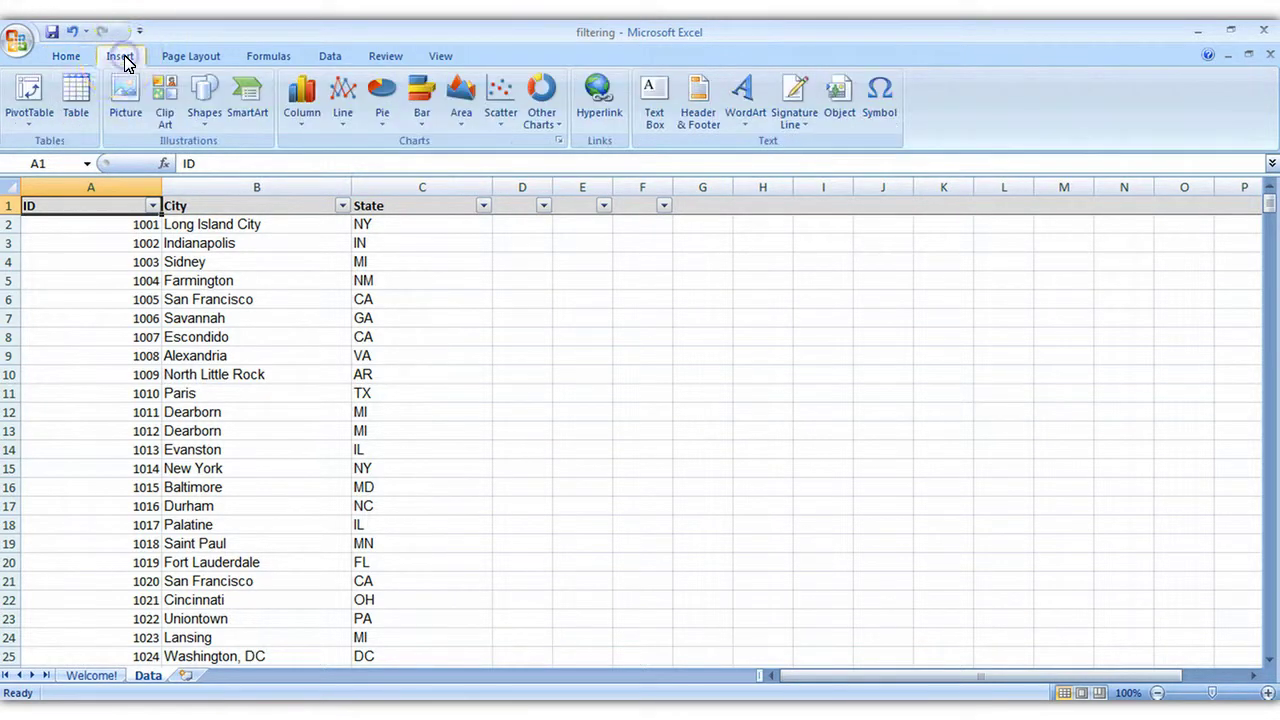
pyautogui.click(38, 90)
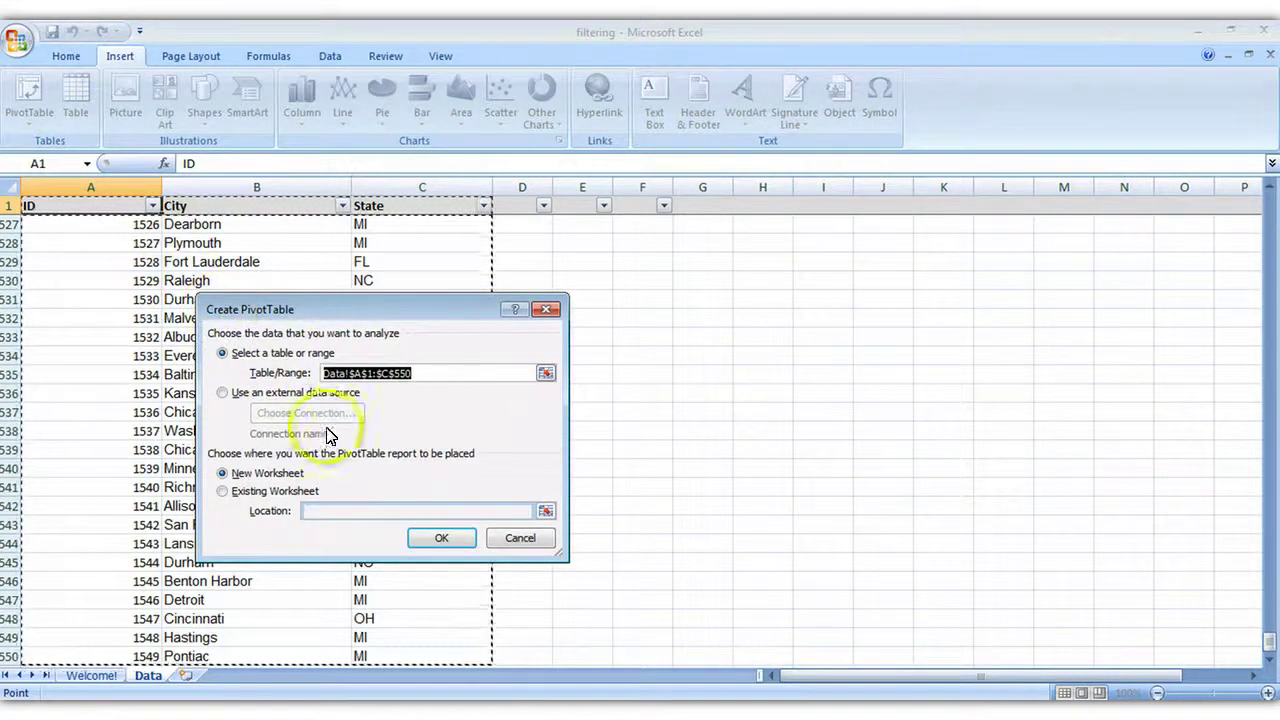
pyautogui.click(457, 537)
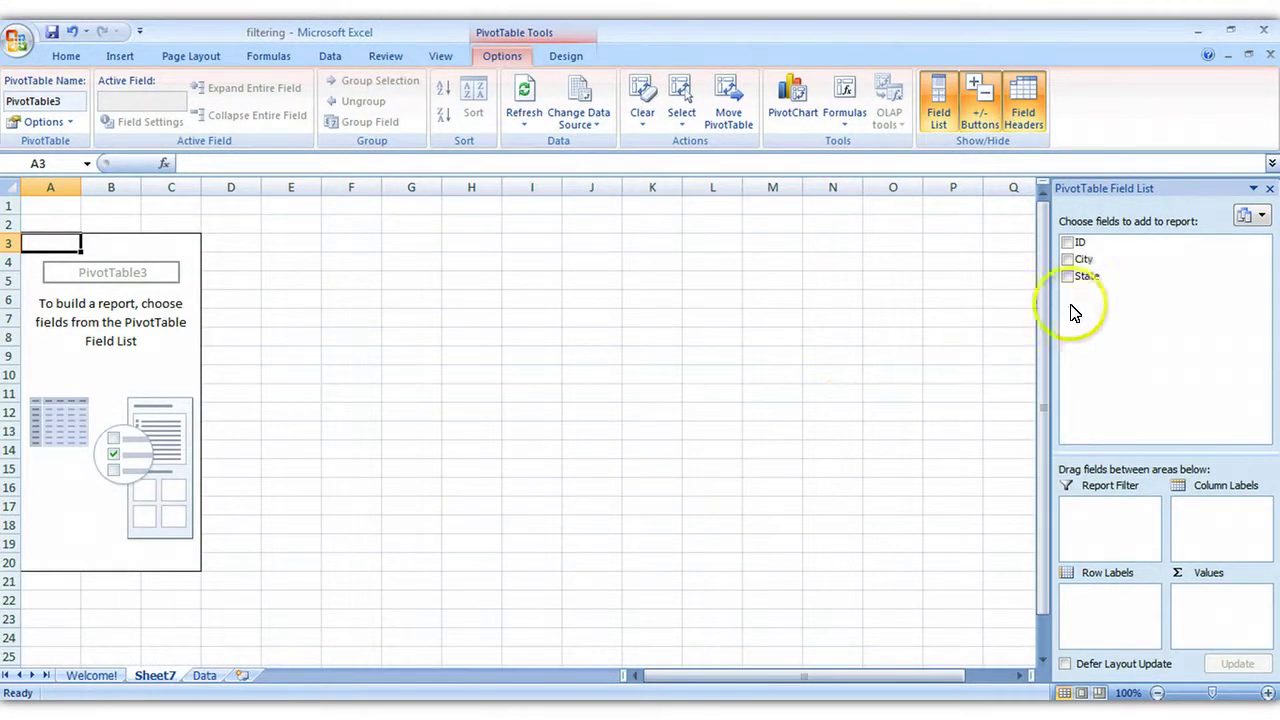
# Put State in Row Labels, select A4:A38 to count 35 states, then nest City under State
pyautogui.moveTo(1088, 285); pyautogui.dragTo(1092, 603)
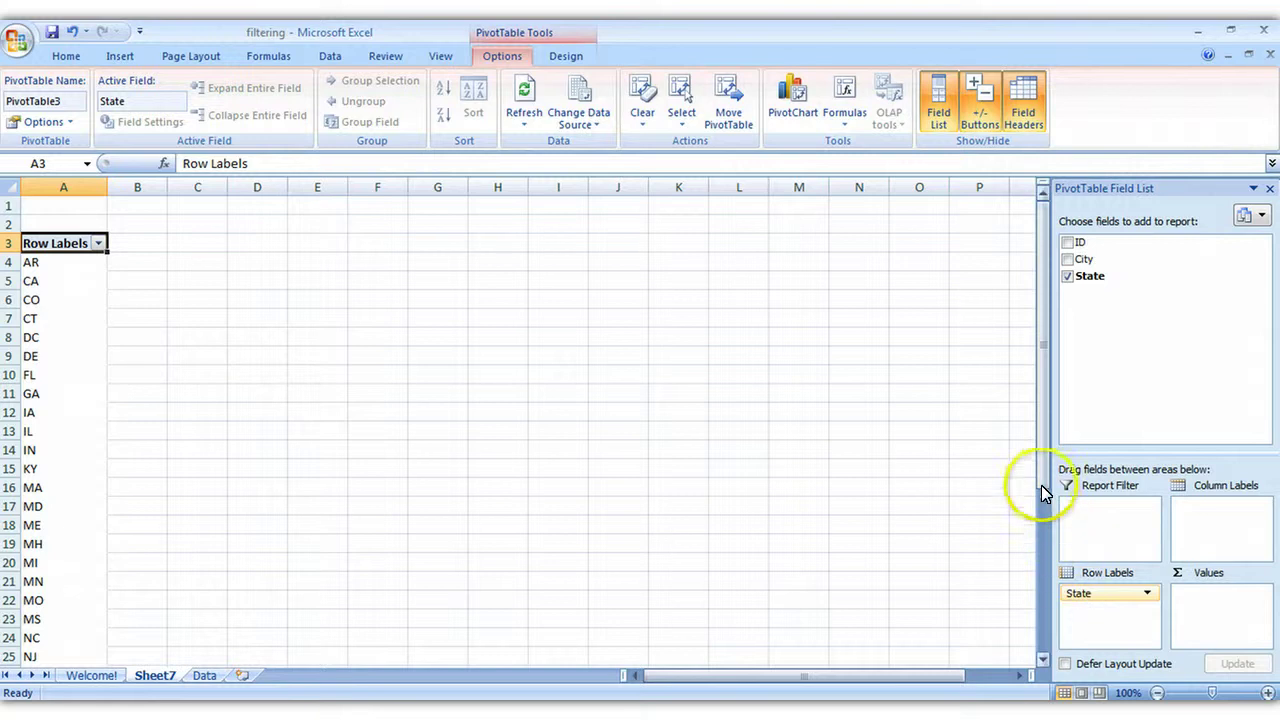
pyautogui.moveTo(1041, 485); pyautogui.dragTo(1046, 640)
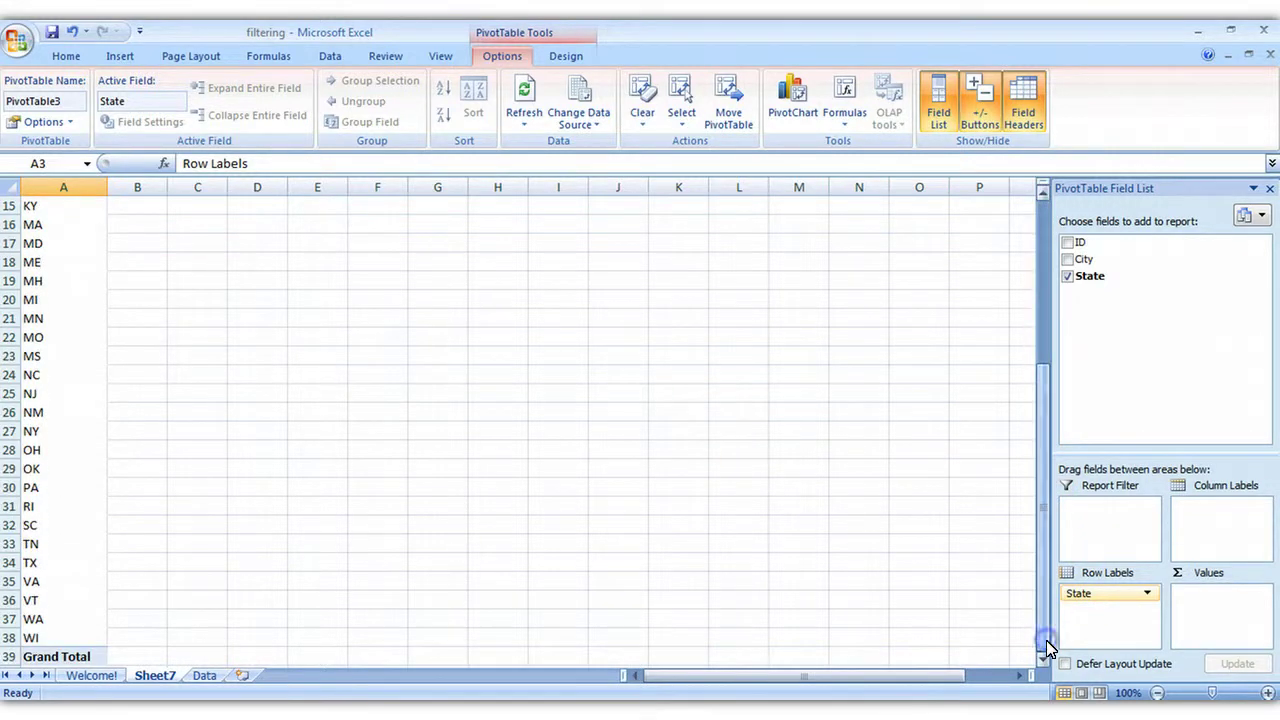
pyautogui.click(66, 634)
pyautogui.moveTo(66, 626); pyautogui.dragTo(80, 247)
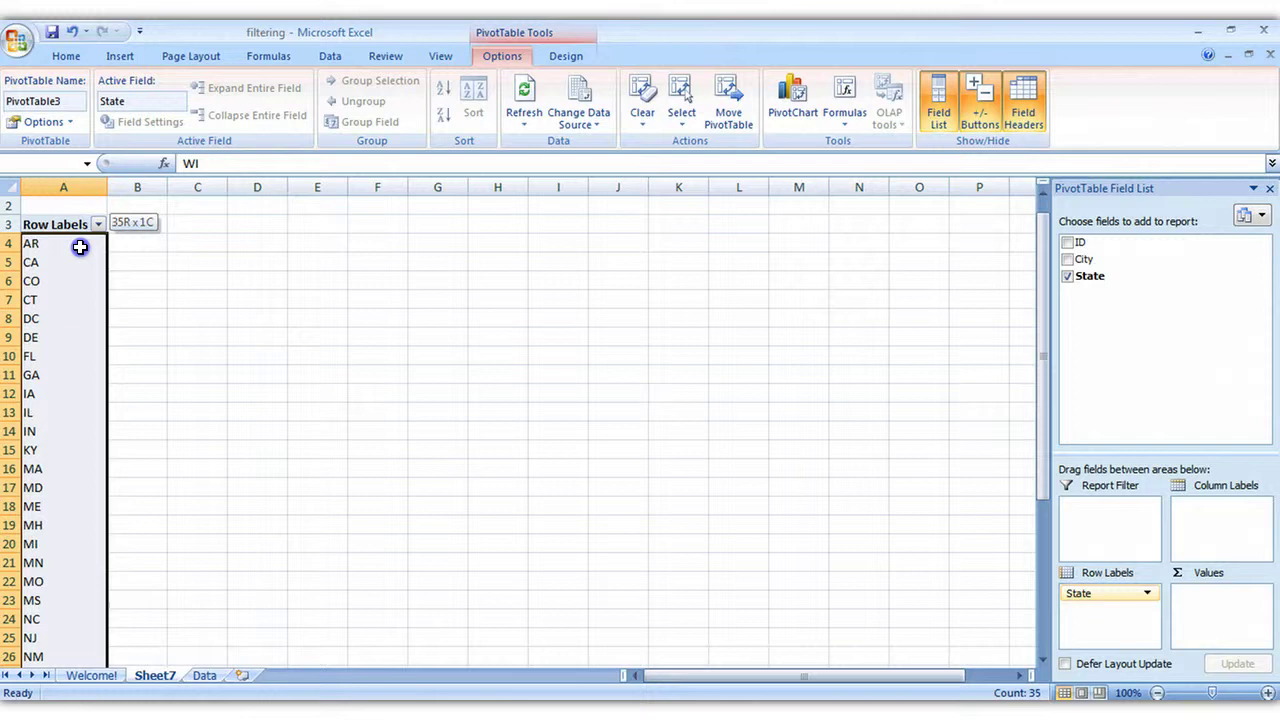
pyautogui.moveTo(80, 247); pyautogui.dragTo(81, 247)
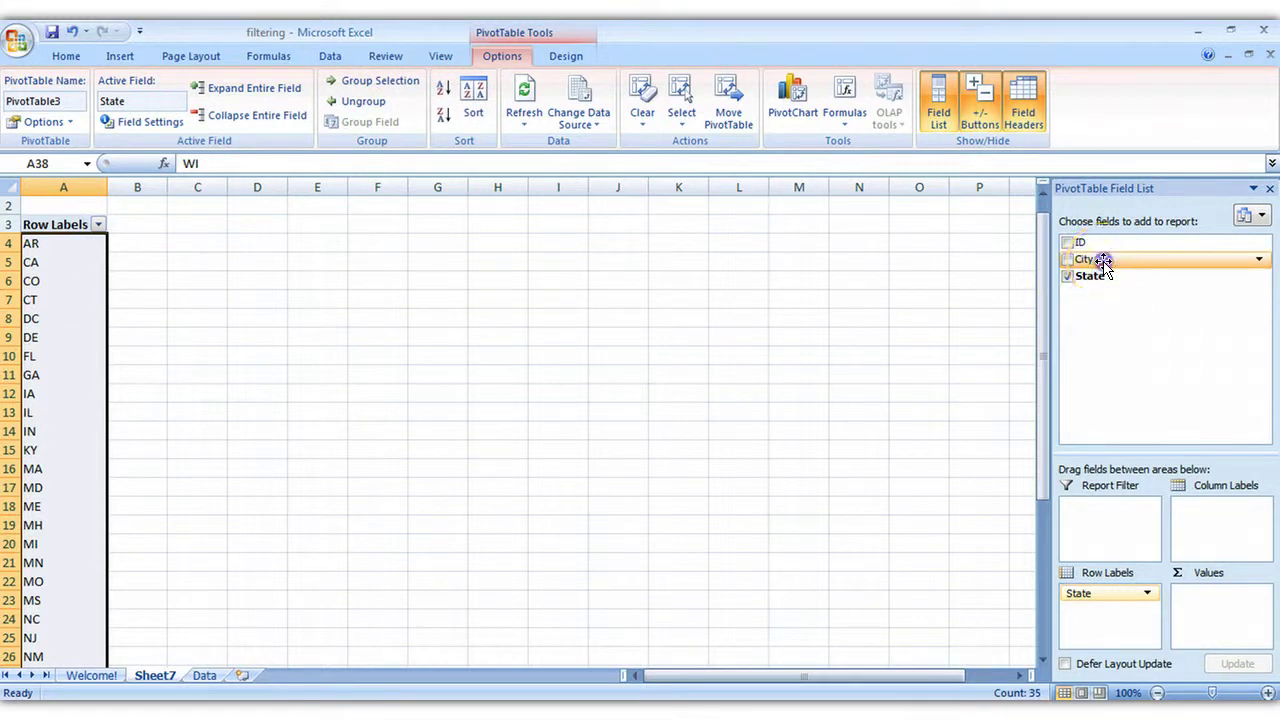
pyautogui.moveTo(1104, 262); pyautogui.dragTo(1103, 634)
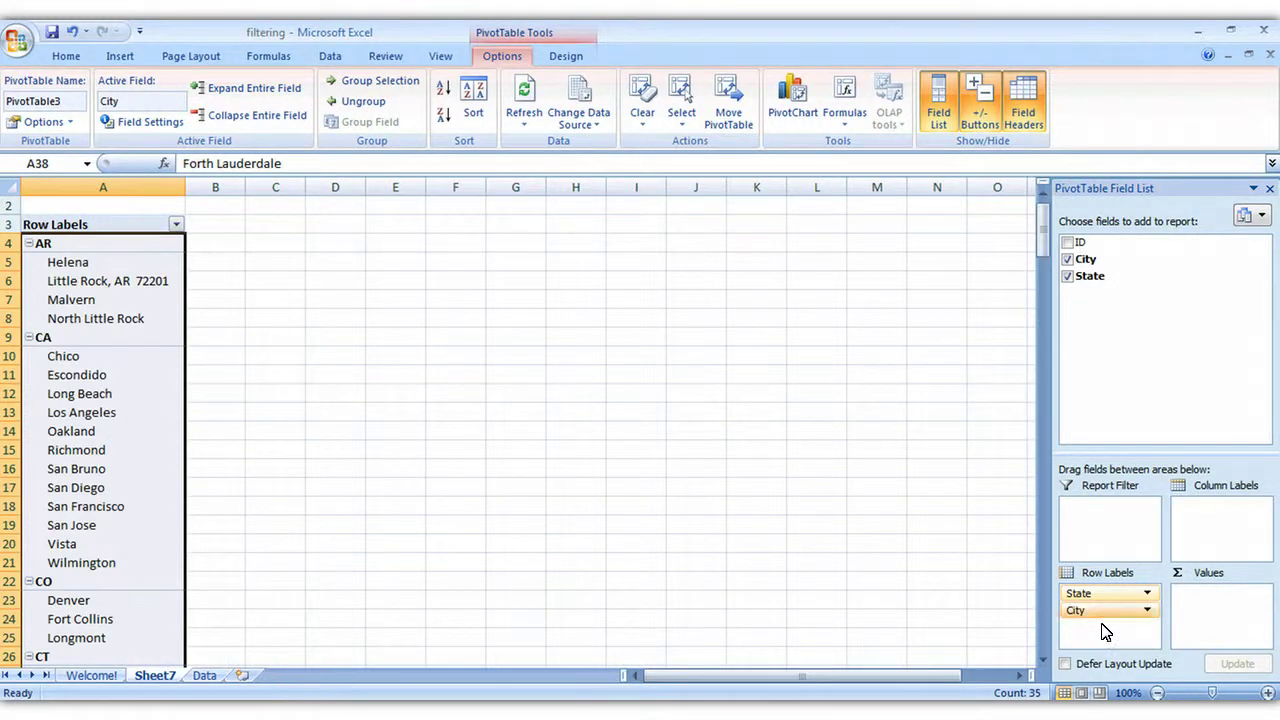
pyautogui.moveTo(1047, 245); pyautogui.dragTo(1046, 210)
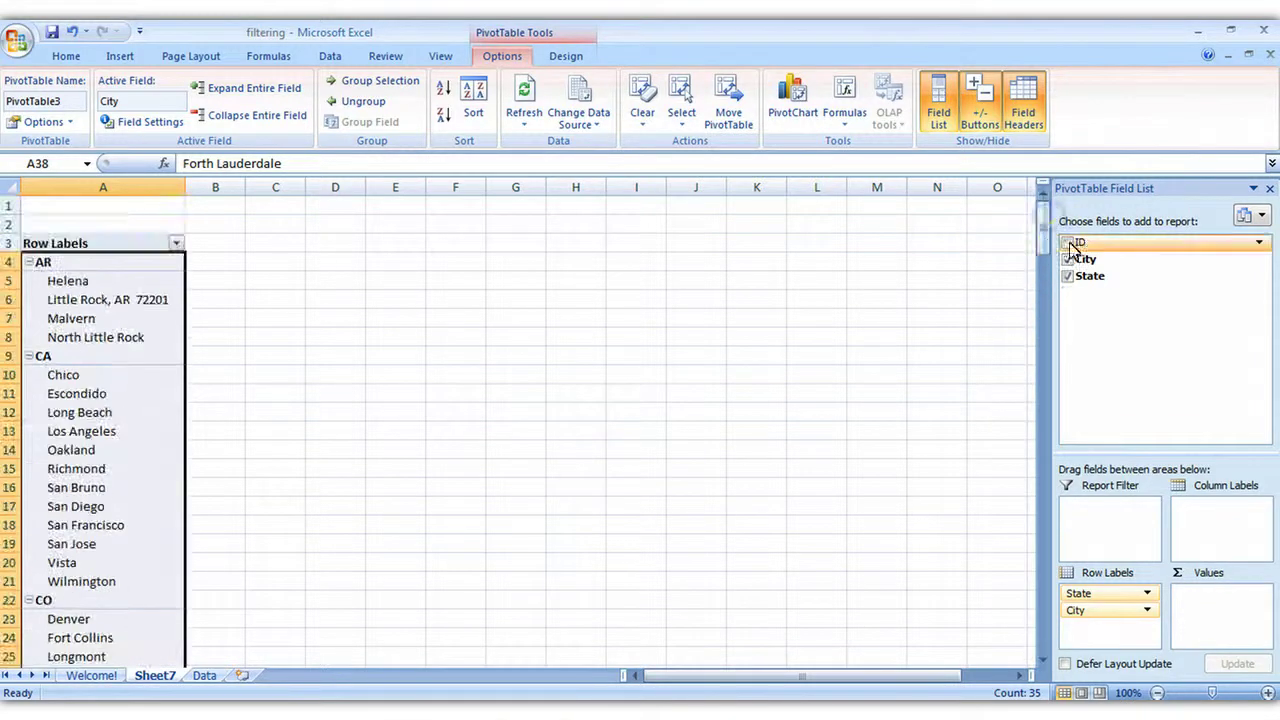
# Remove City from the pivot and drag ID into the Values area
pyautogui.click(1070, 261)
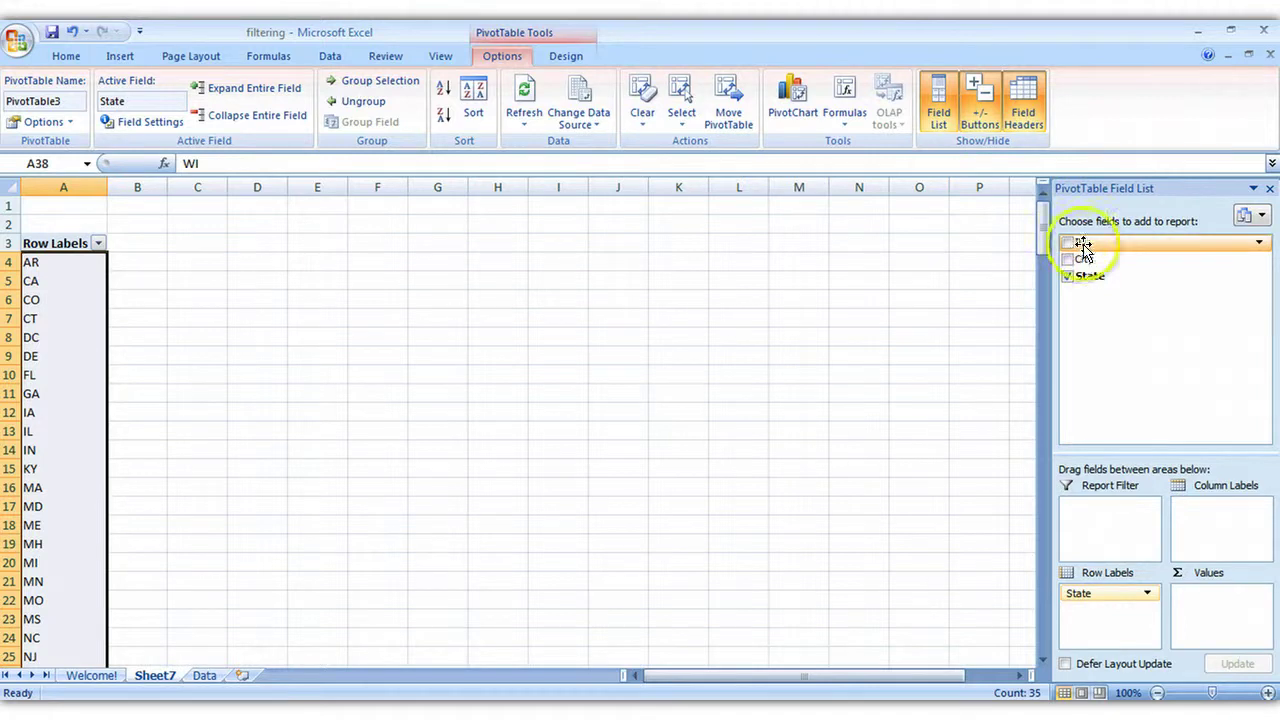
pyautogui.click(1104, 245)
pyautogui.moveTo(1104, 245); pyautogui.dragTo(1201, 616)
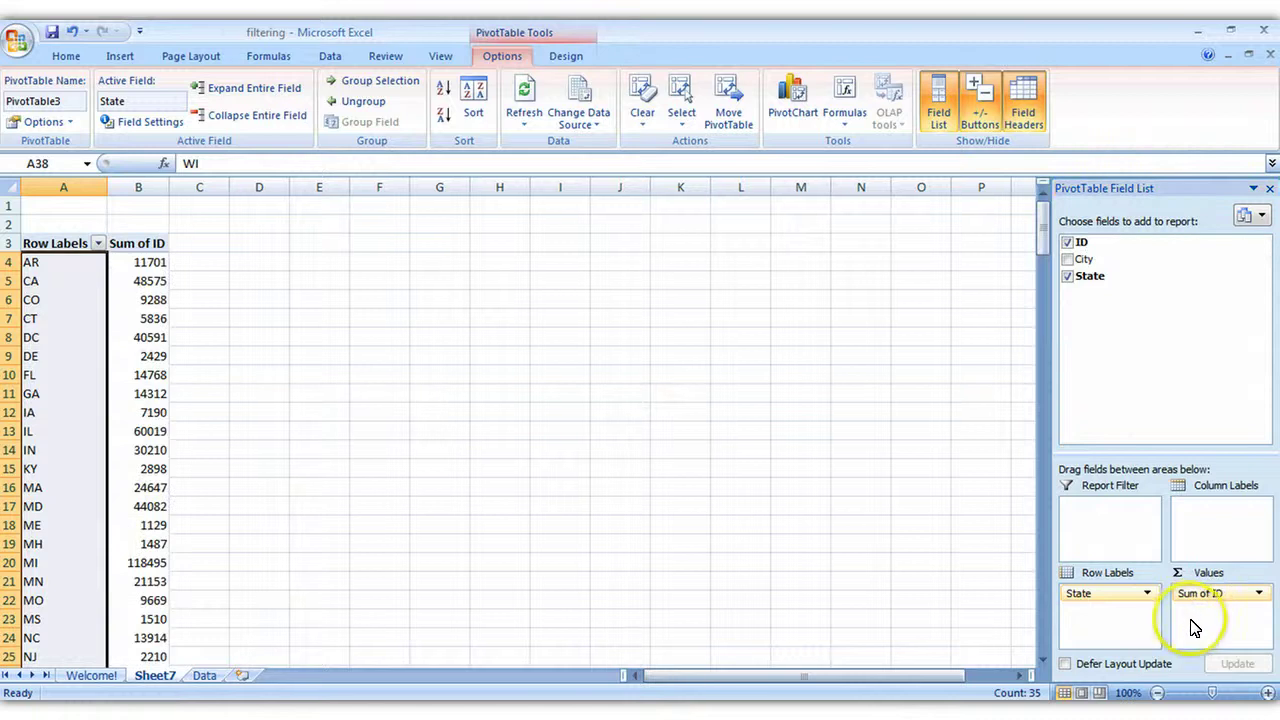
pyautogui.click(1196, 627)
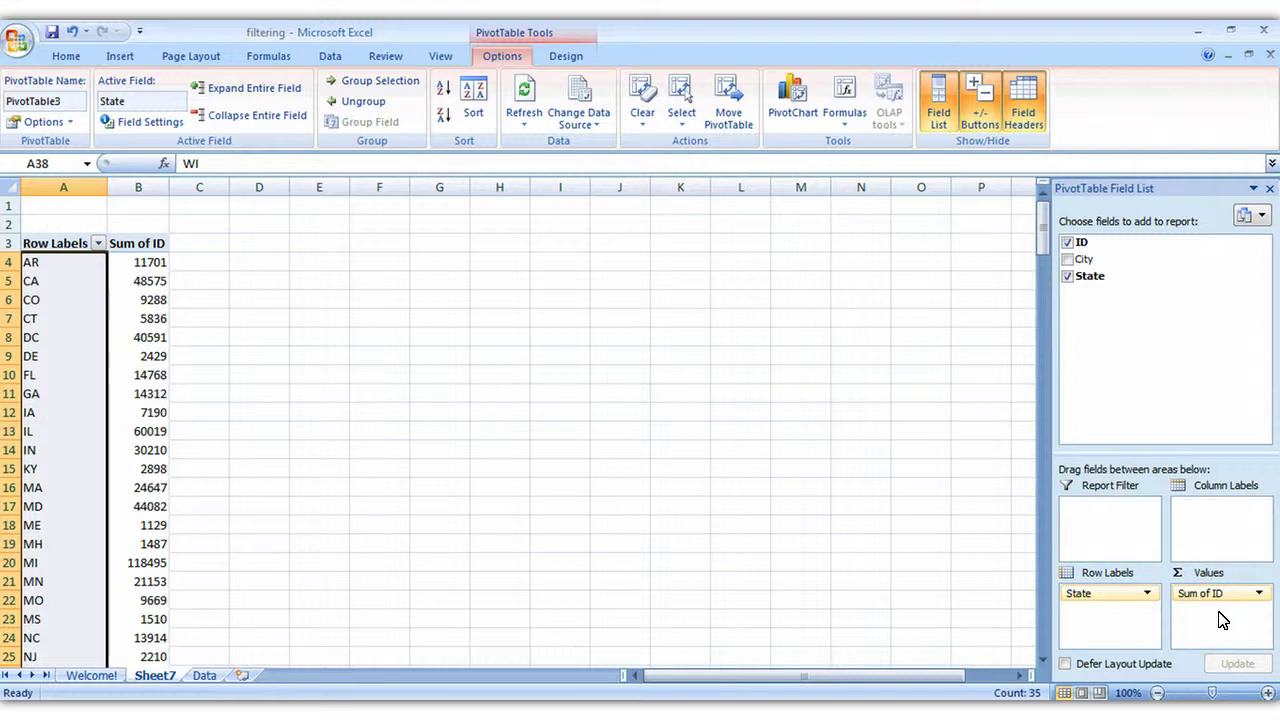
# Change the ID value field from Sum to Count, giving per-state counts like AR 9
pyautogui.click(1259, 594)
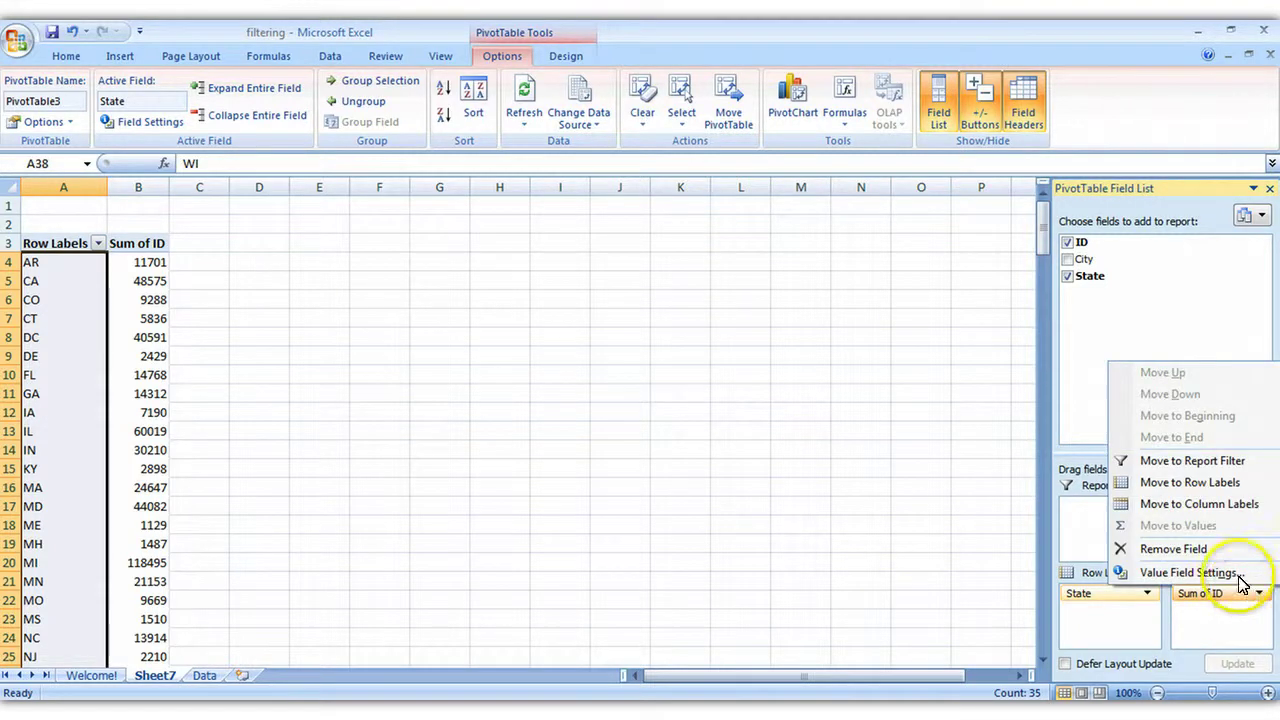
pyautogui.click(1240, 577)
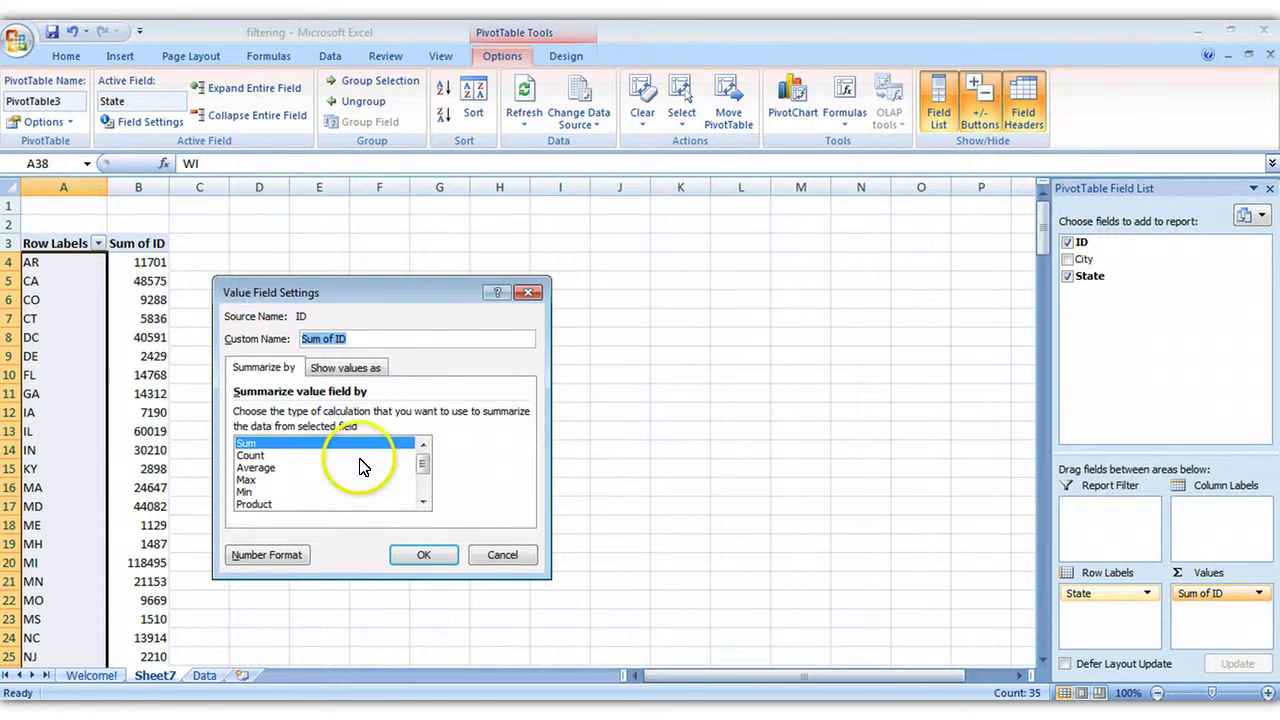
pyautogui.click(355, 455)
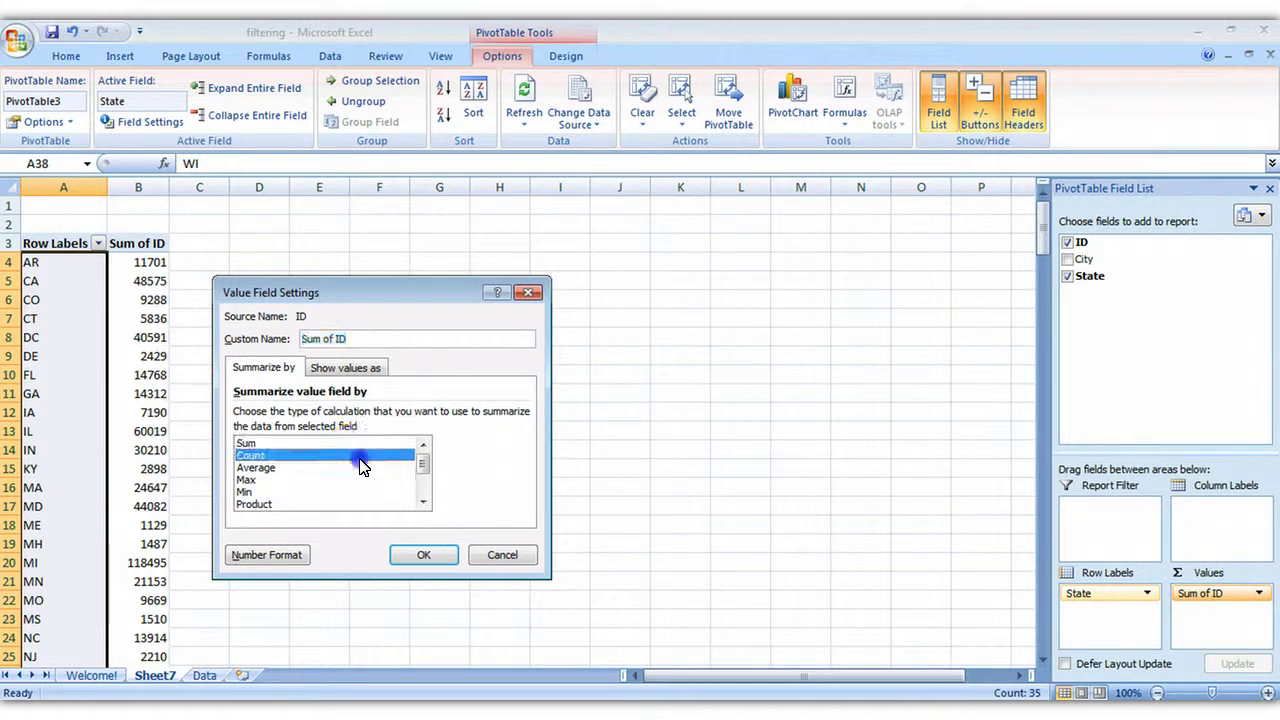
pyautogui.click(423, 553)
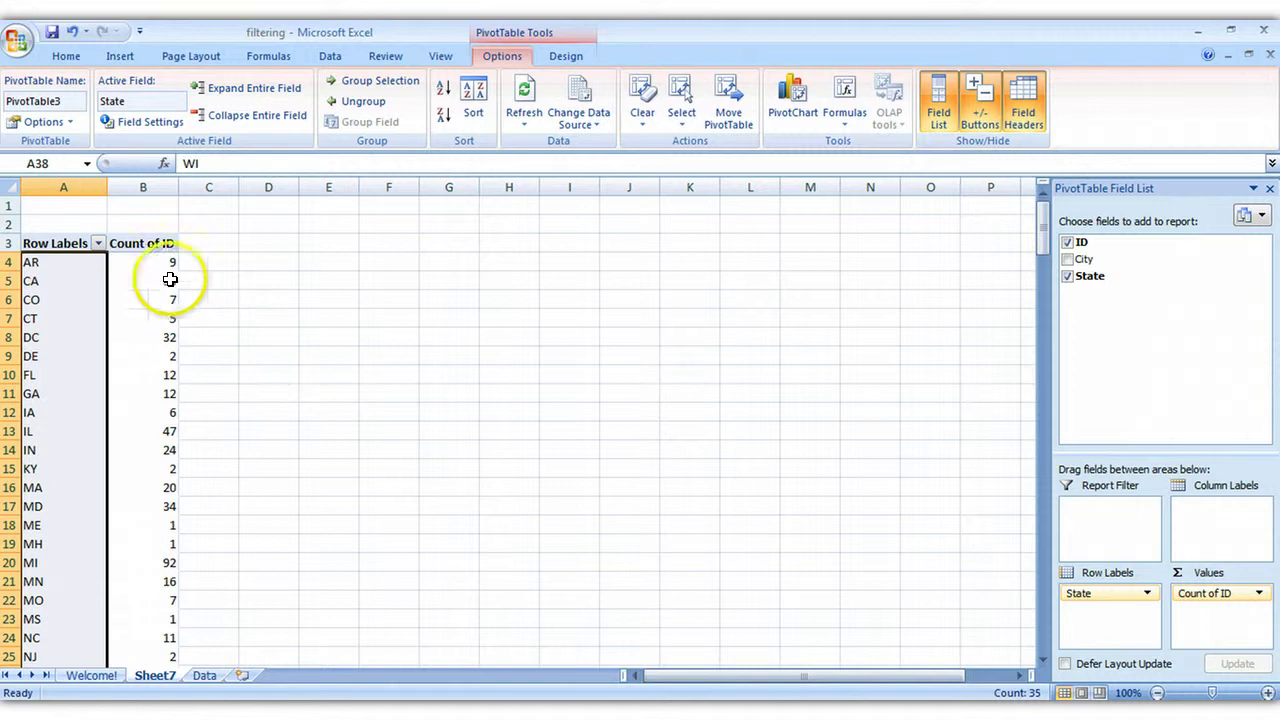
pyautogui.click(144, 261)
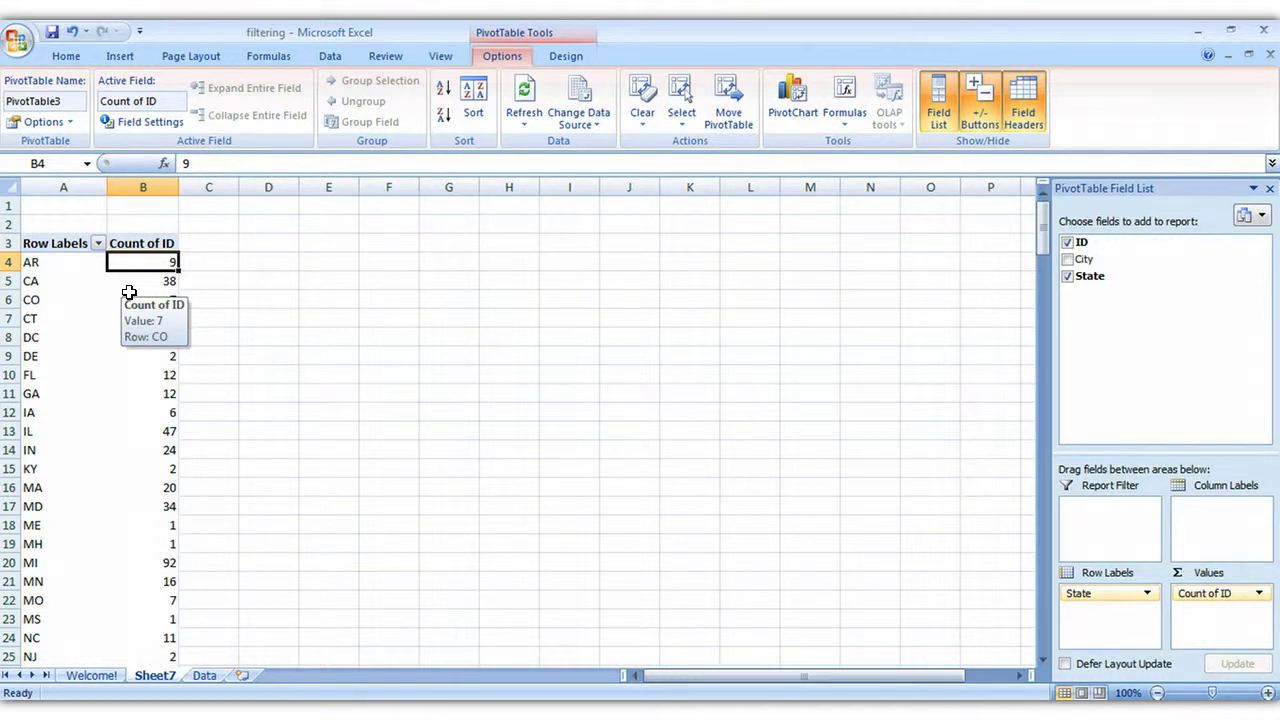
# Back on the Data sheet, reapply Filter from A1 so it covers only ID, City and State
pyautogui.click(204, 676)
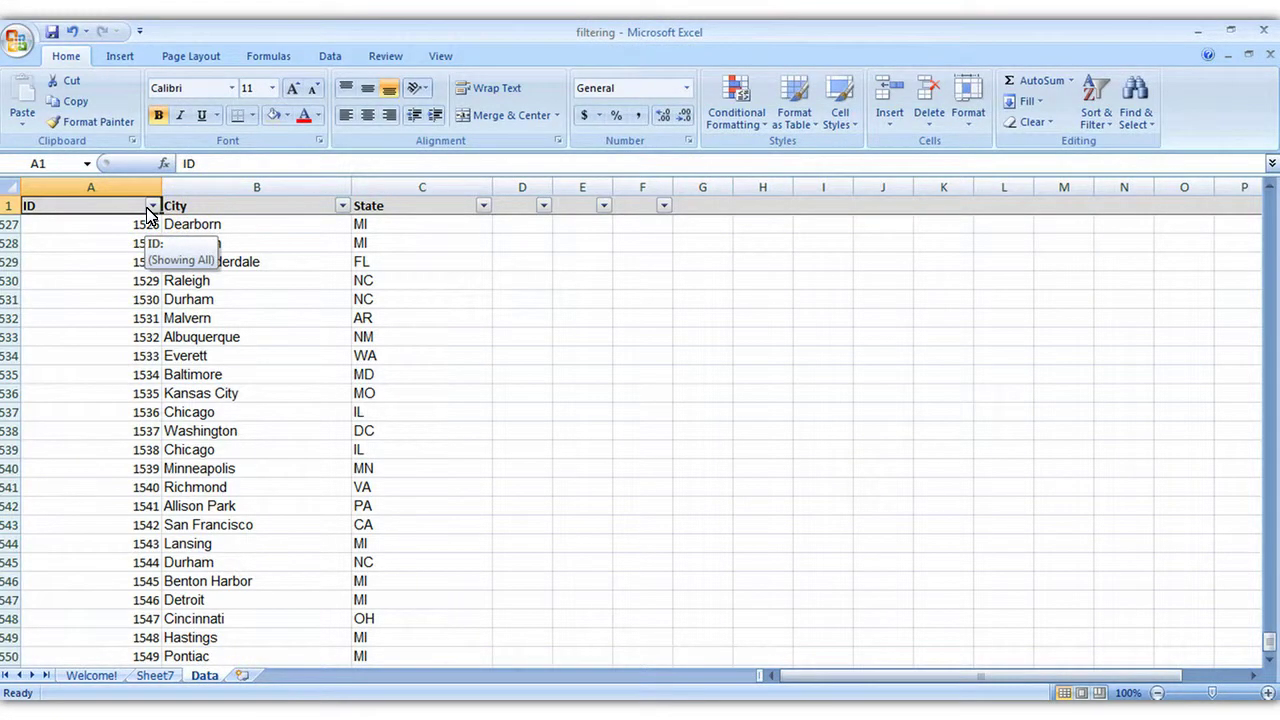
pyautogui.click(131, 201)
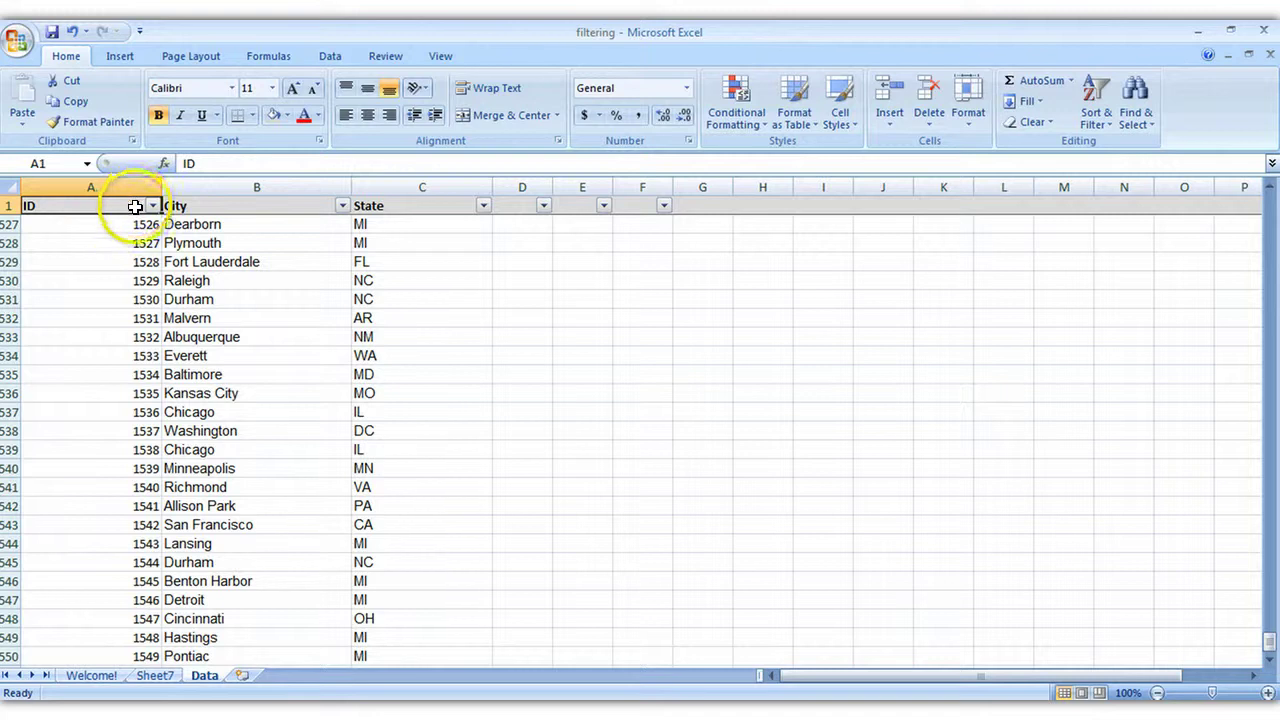
pyautogui.click(337, 66)
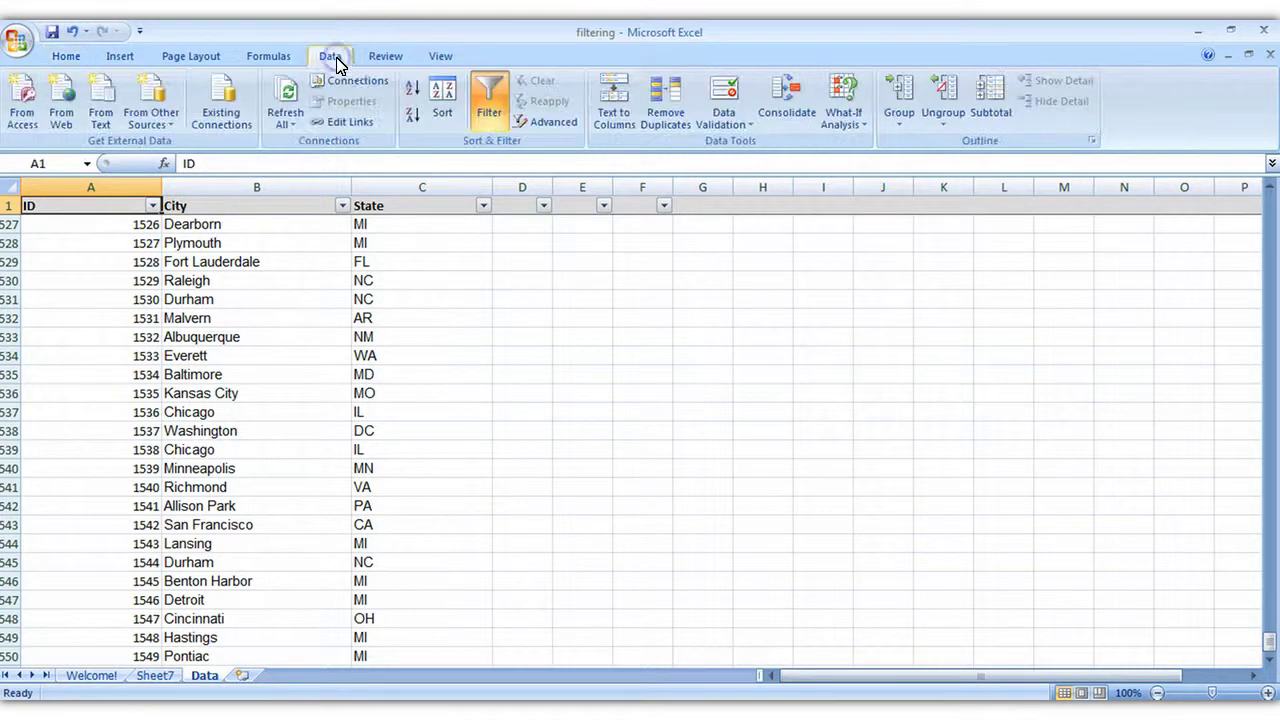
pyautogui.click(494, 112)
pyautogui.click(494, 116)
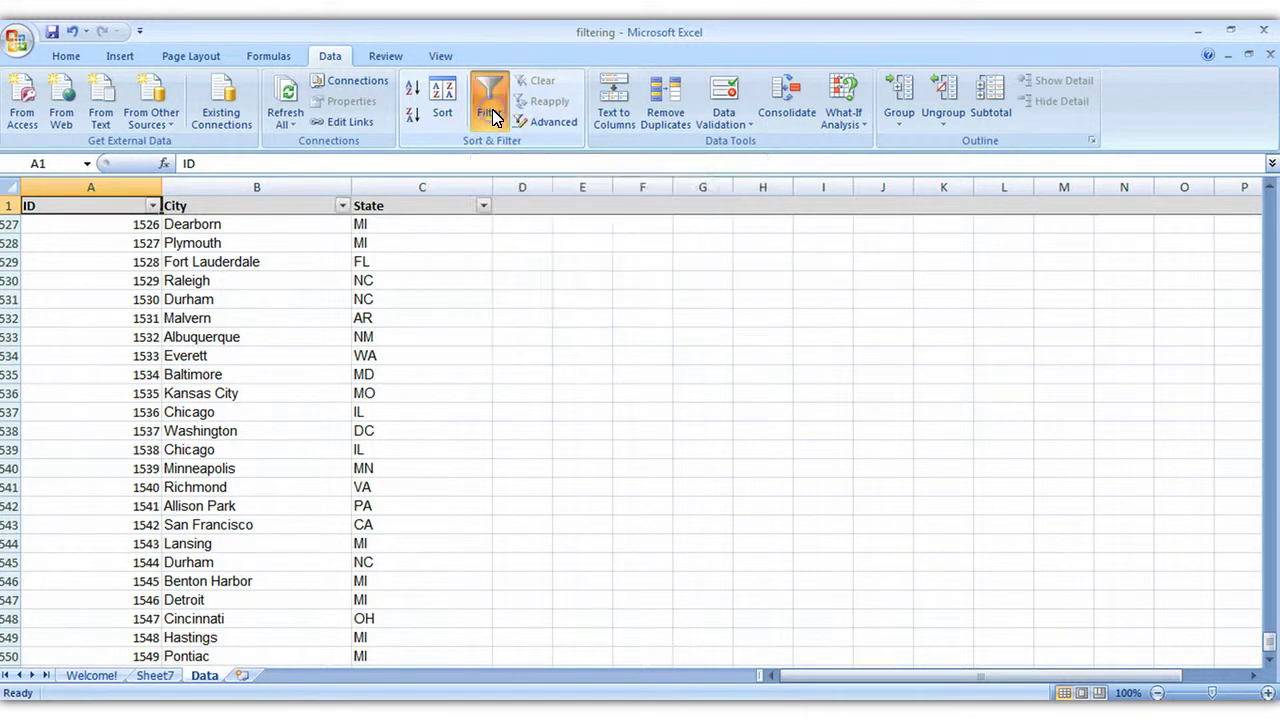
pyautogui.click(494, 116)
pyautogui.click(494, 116)
# Advanced Filter the list range $C$1:$C$550, copying unique records only to E1
pyautogui.click(549, 124)
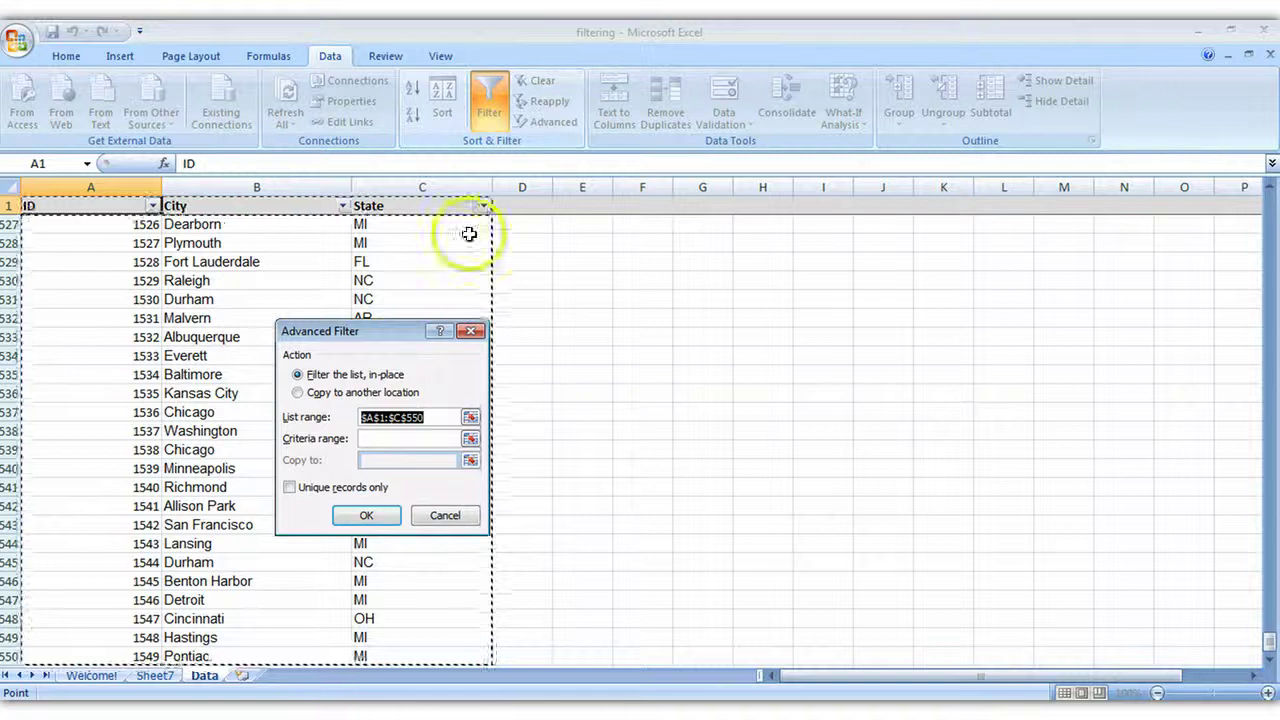
pyautogui.click(376, 398)
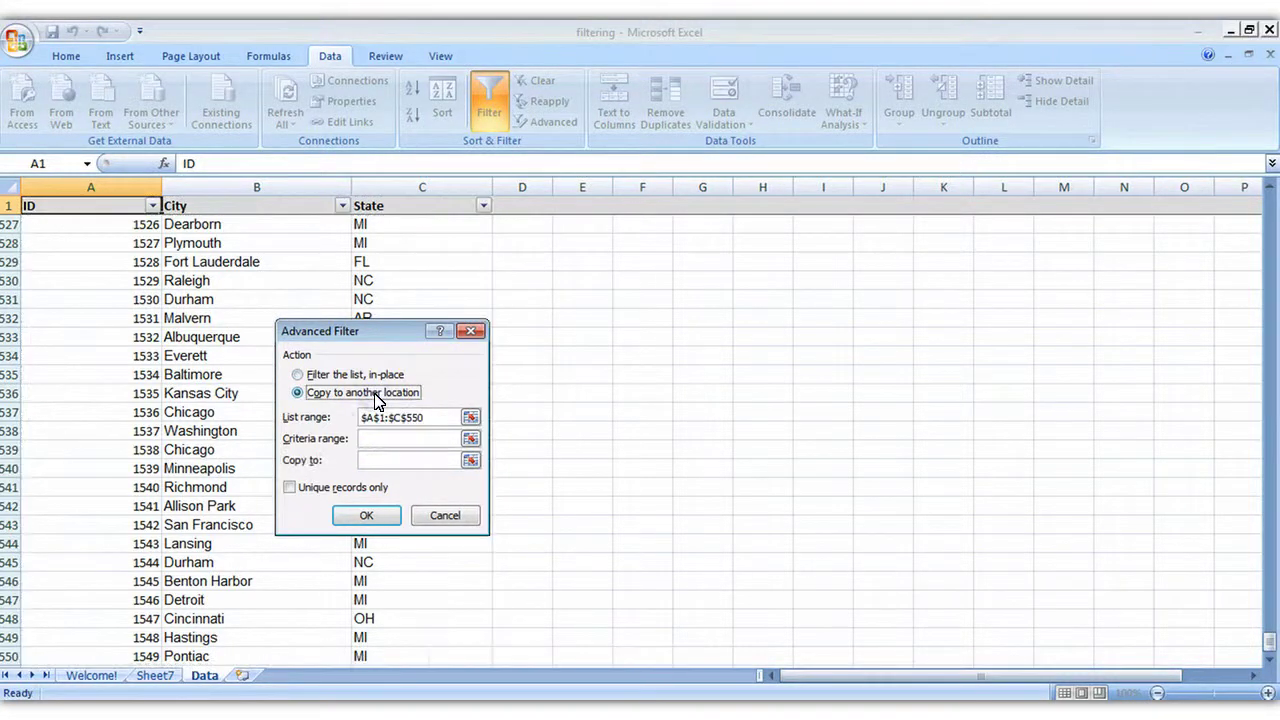
pyautogui.click(398, 417)
pyautogui.press('BackSpace')
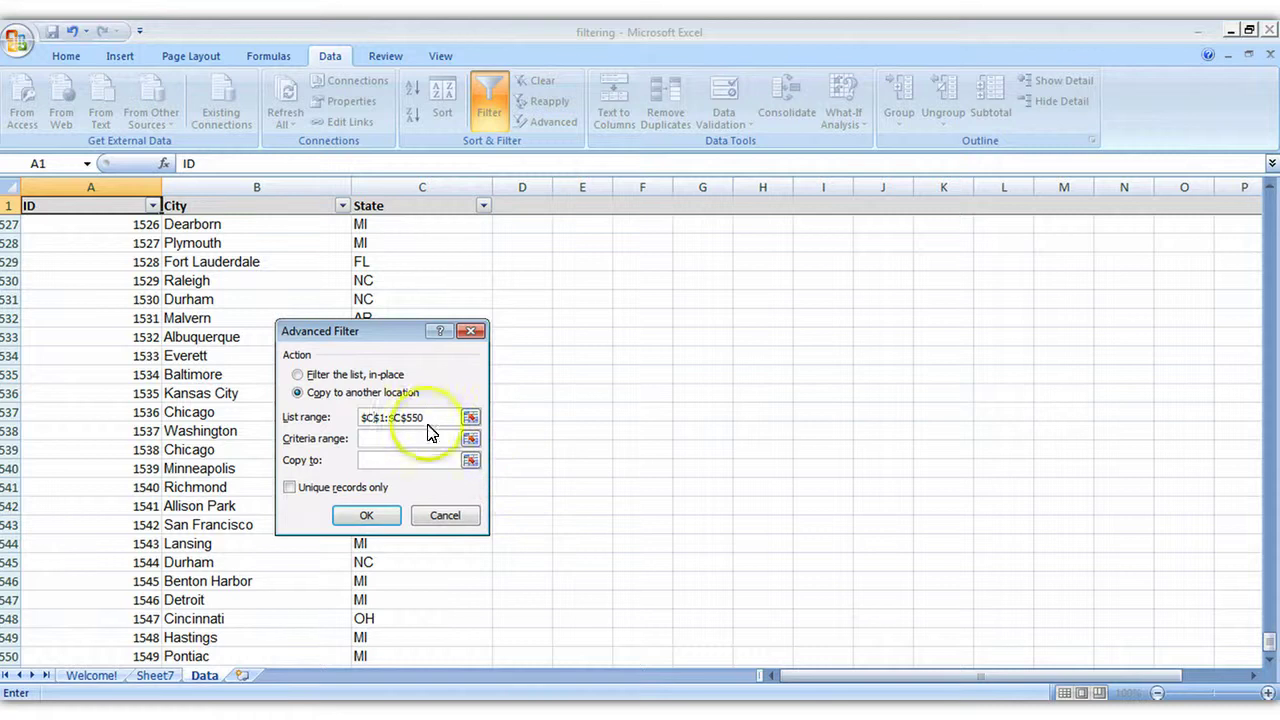
pyautogui.click(426, 456)
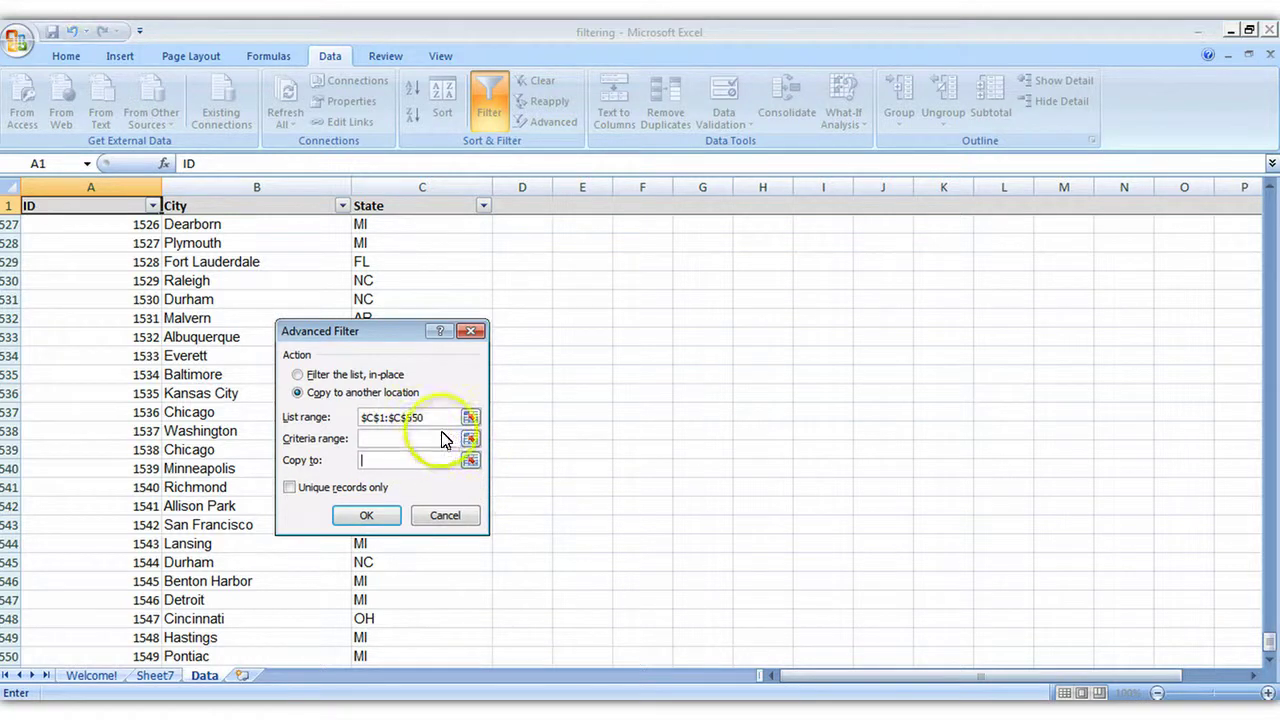
pyautogui.click(595, 204)
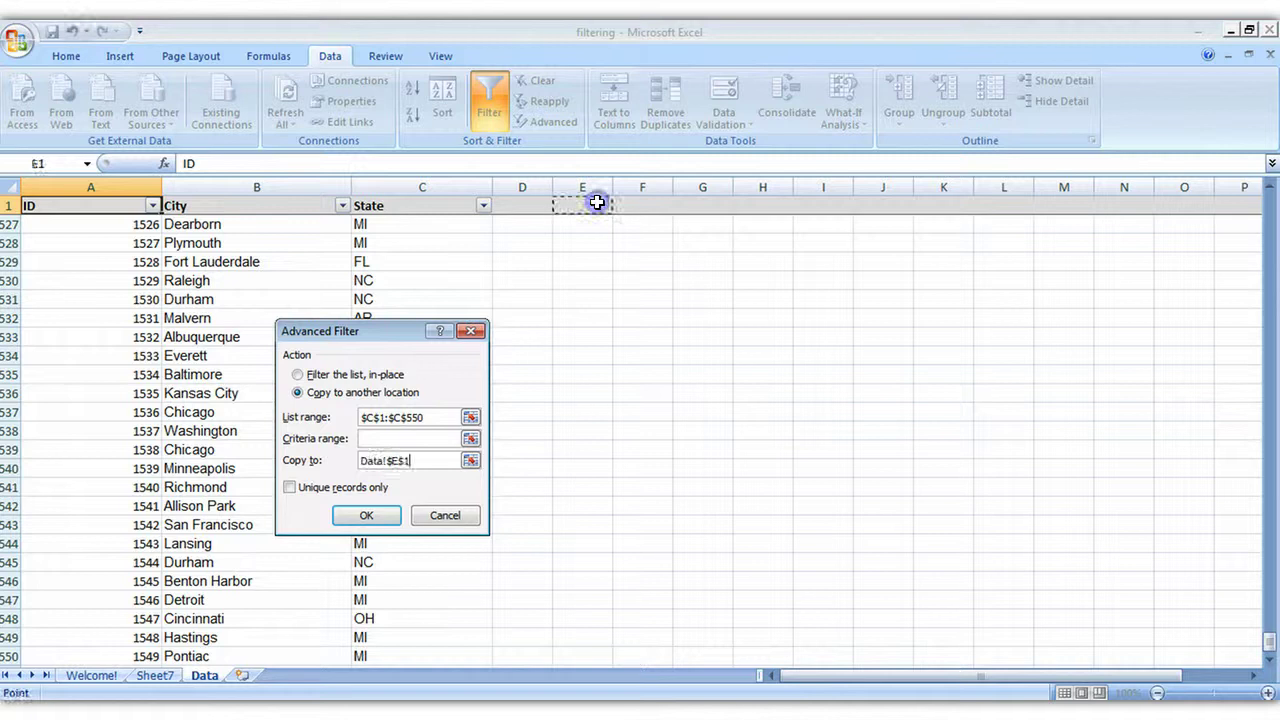
pyautogui.click(289, 489)
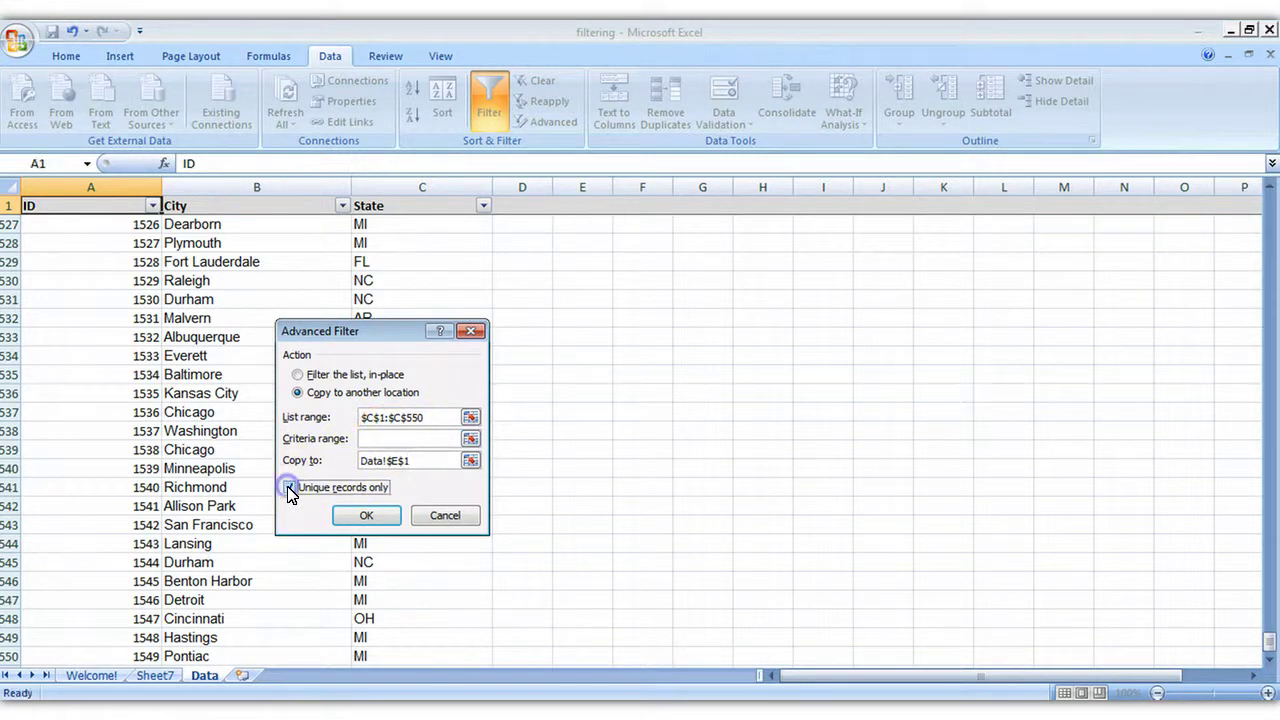
pyautogui.click(367, 516)
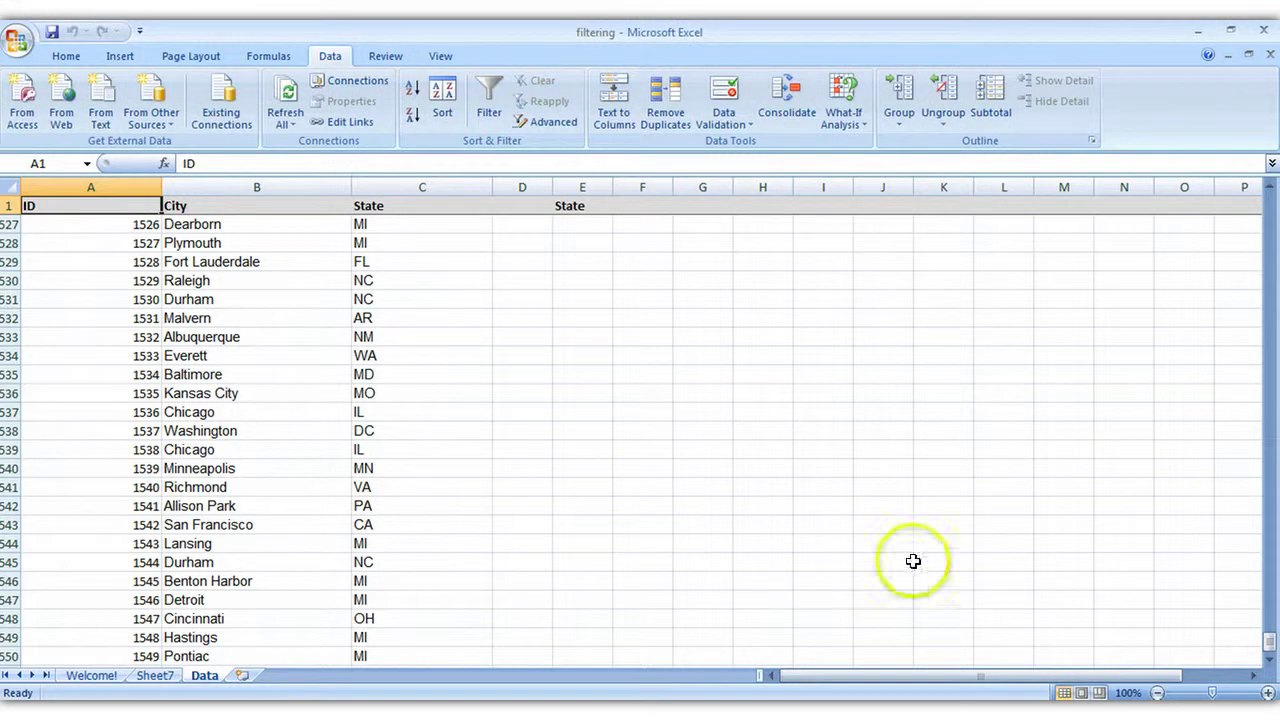
# Select the column E states from E2 to E36 to confirm a count of 35
pyautogui.moveTo(1268, 642); pyautogui.dragTo(1270, 200)
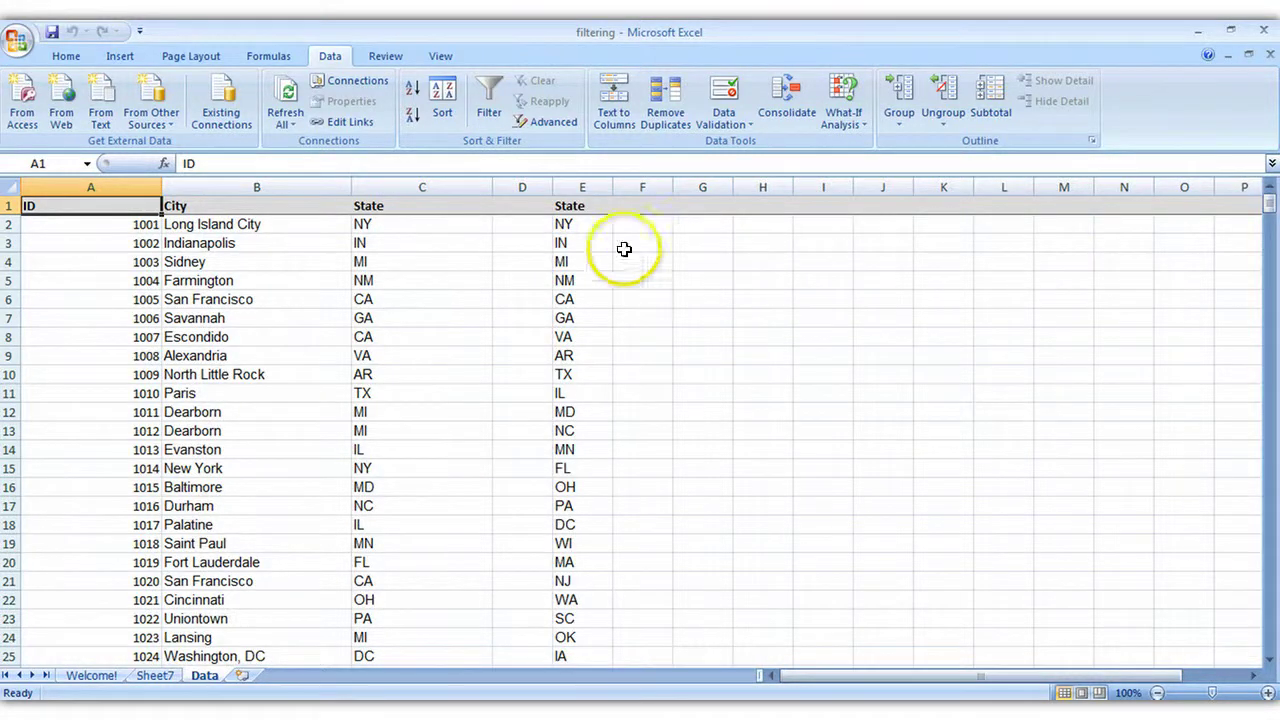
pyautogui.moveTo(594, 229); pyautogui.dragTo(607, 647)
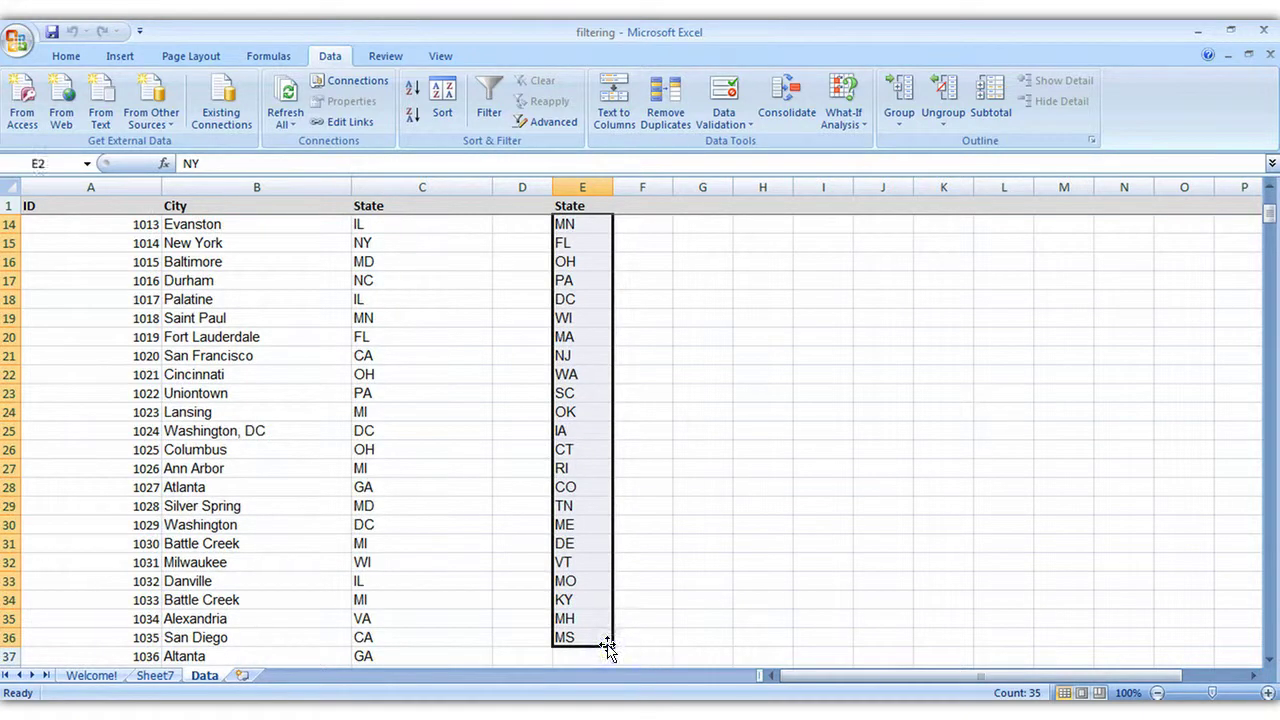
# Show the Welcome! sheet, subtitled 'Filtering a list to find unique entries'
pyautogui.click(95, 678)
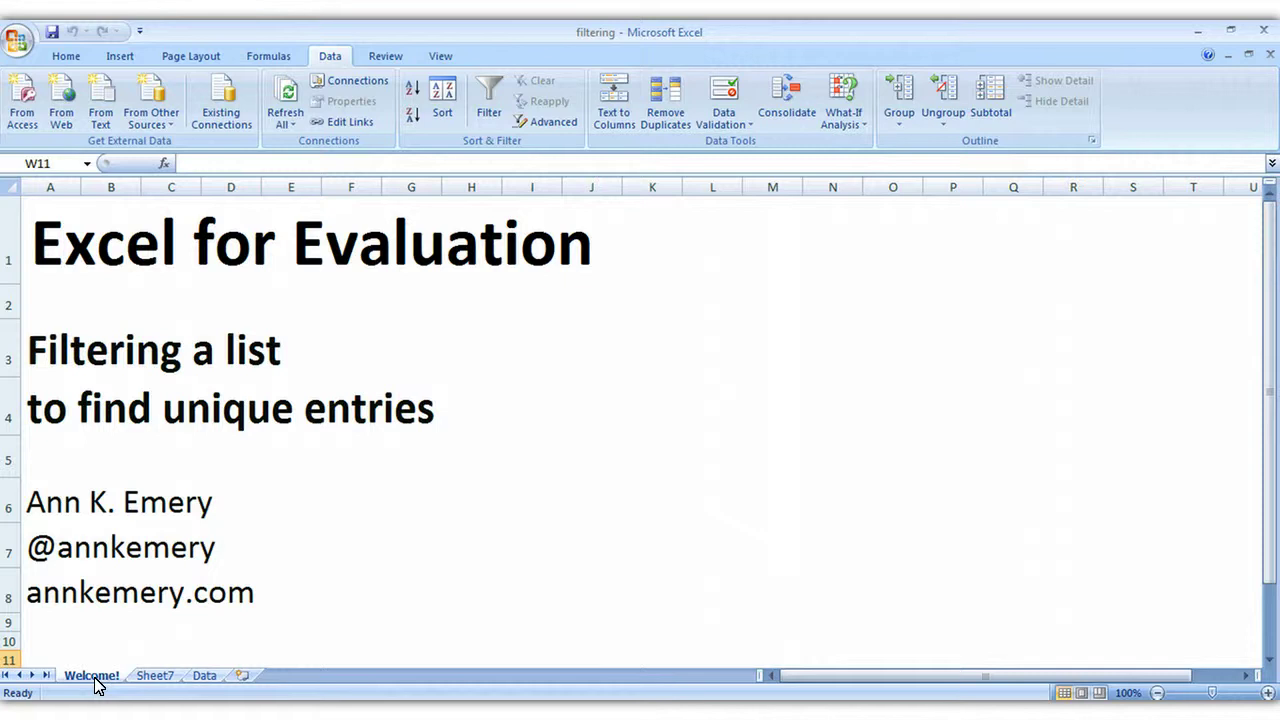